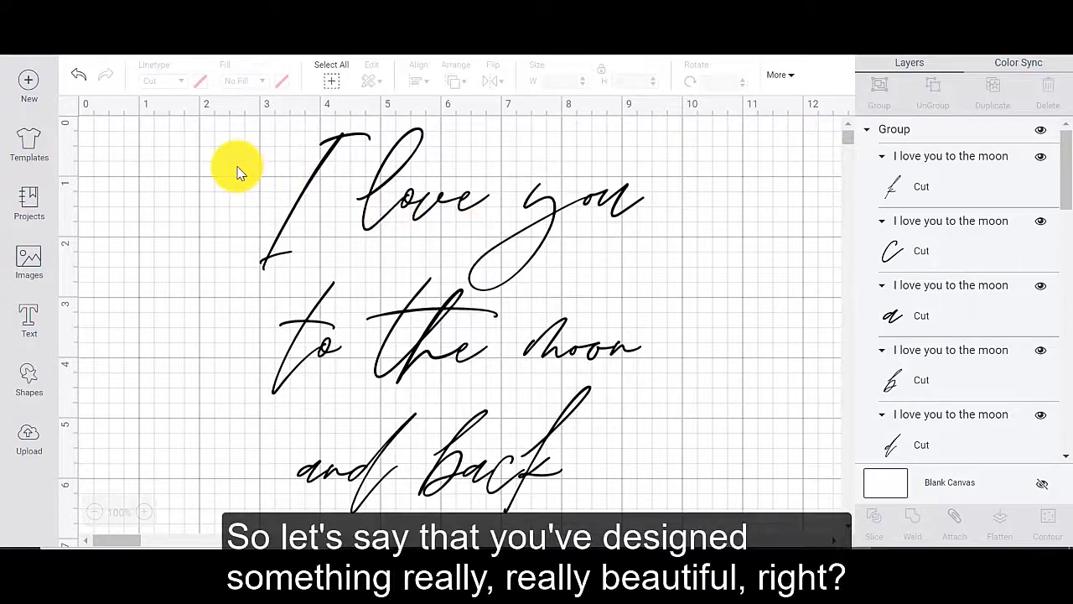
Ungroup the moon lettering into separate letters, then regroup all of them
{"action": "left_click_drag", "start_coordinate": [232, 166], "coordinate": [725, 508]}
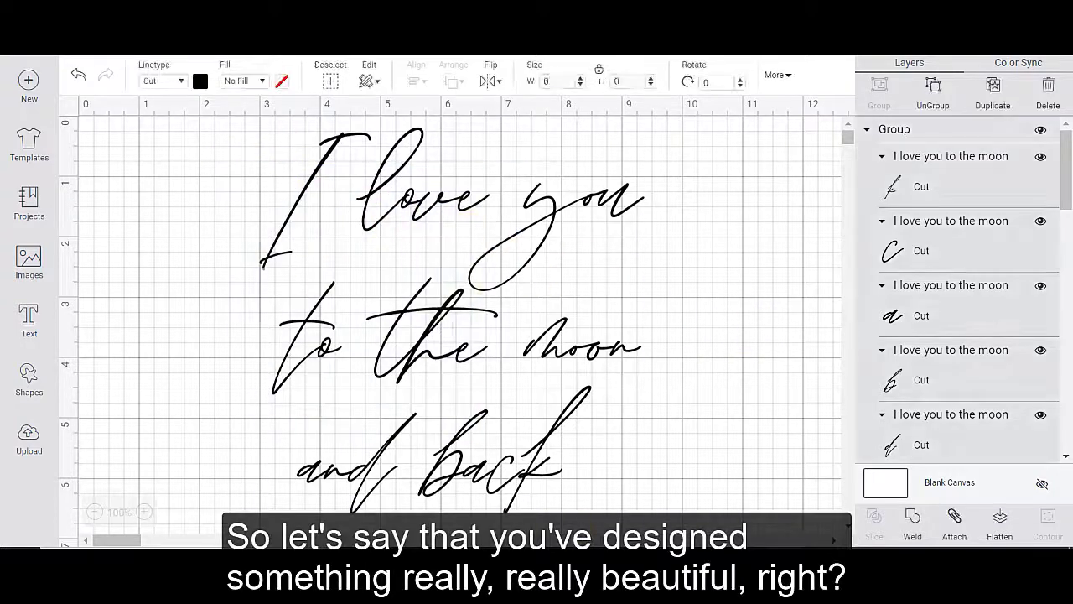
{"action": "left_click", "coordinate": [935, 92]}
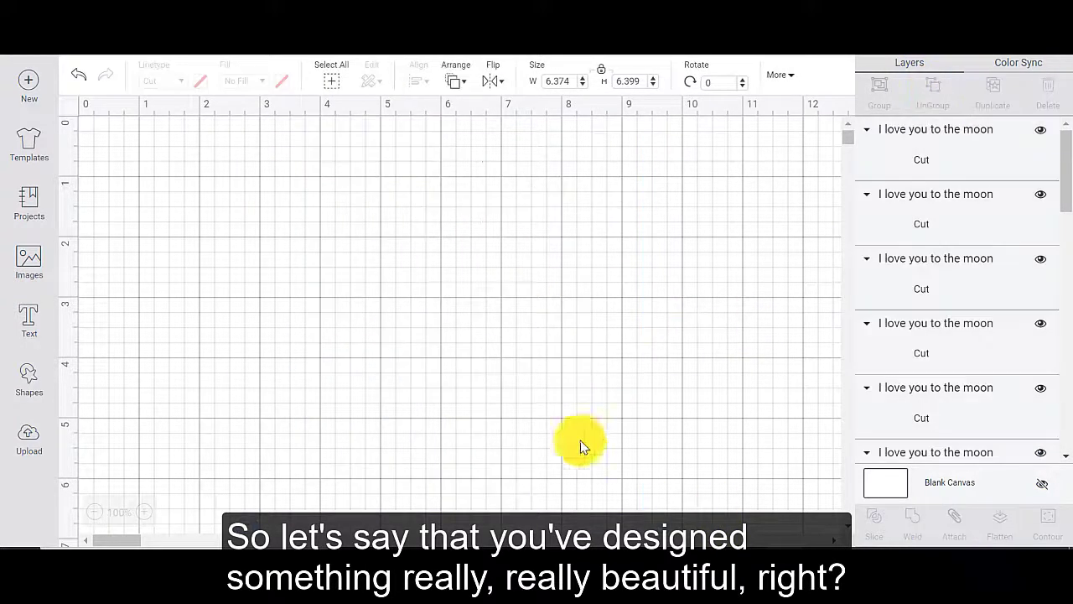
{"action": "left_click", "coordinate": [710, 439]}
{"action": "left_click", "coordinate": [535, 469]}
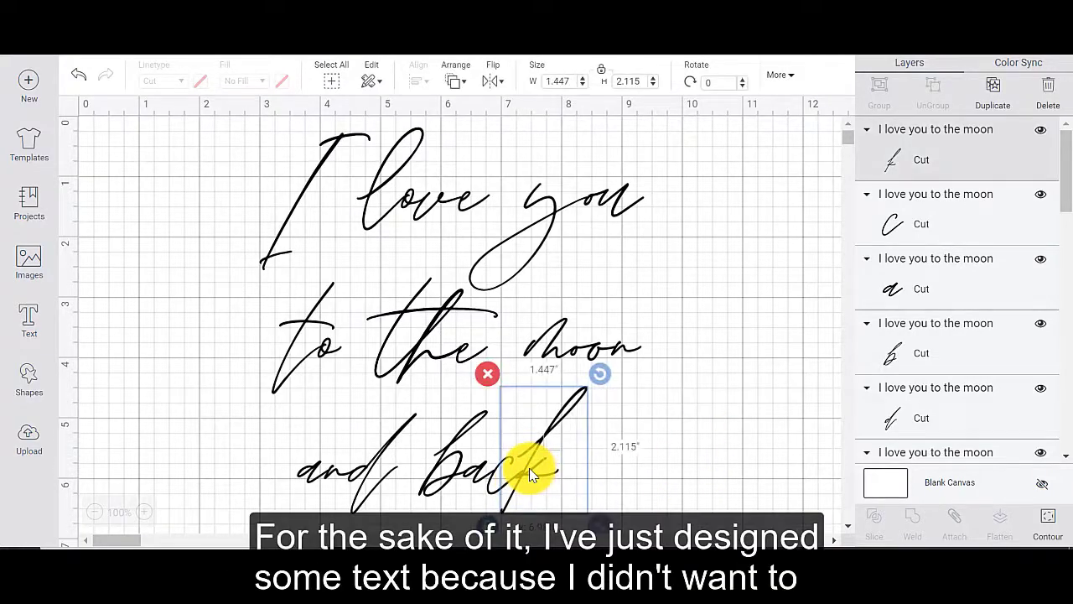
{"action": "left_click_drag", "start_coordinate": [695, 503], "coordinate": [213, 173]}
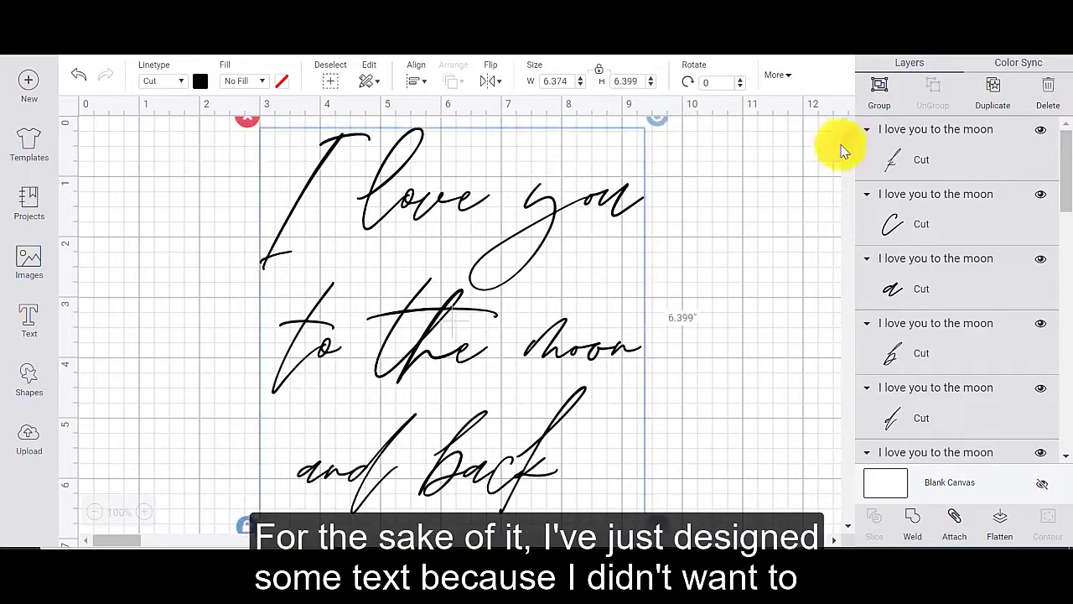
{"action": "left_click", "coordinate": [880, 87]}
{"action": "left_click", "coordinate": [690, 269]}
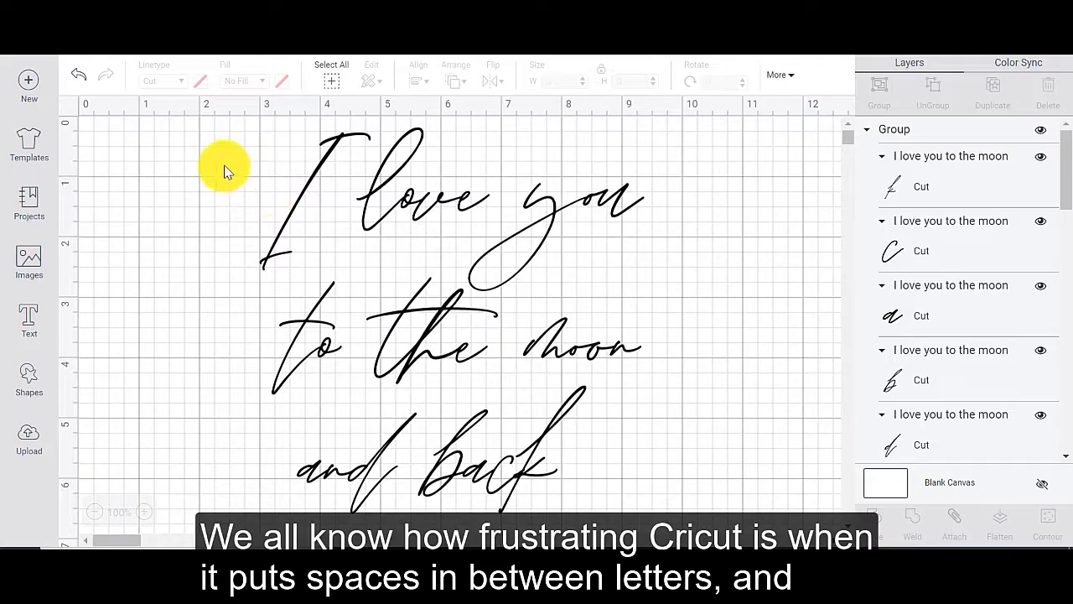
Shrink the lettering group to 4.645 x 4.663 inches and move it left
{"action": "left_click_drag", "start_coordinate": [224, 168], "coordinate": [712, 494]}
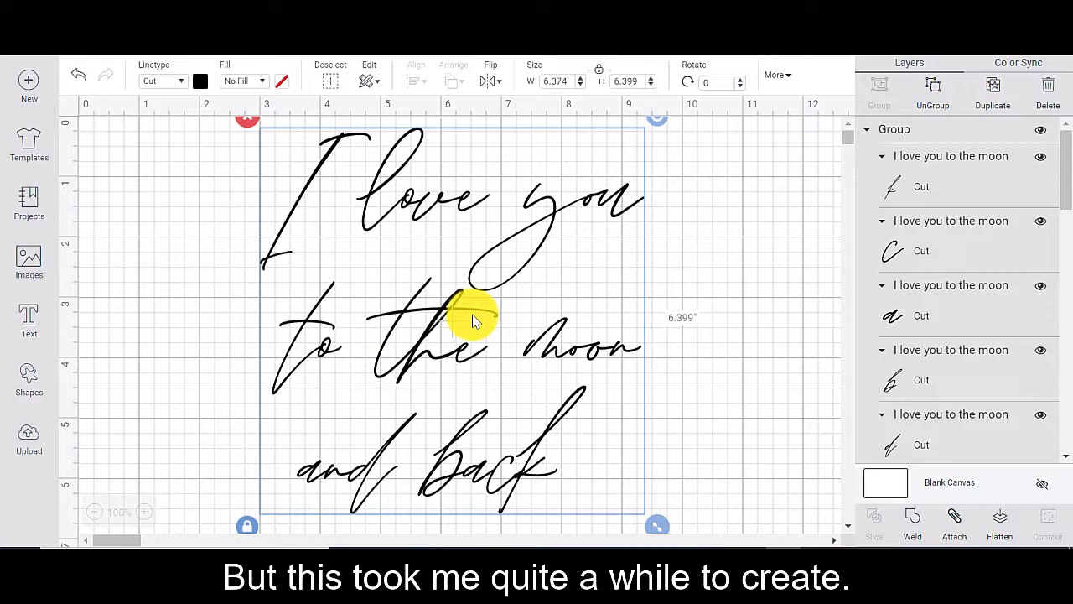
{"action": "left_click", "coordinate": [759, 388]}
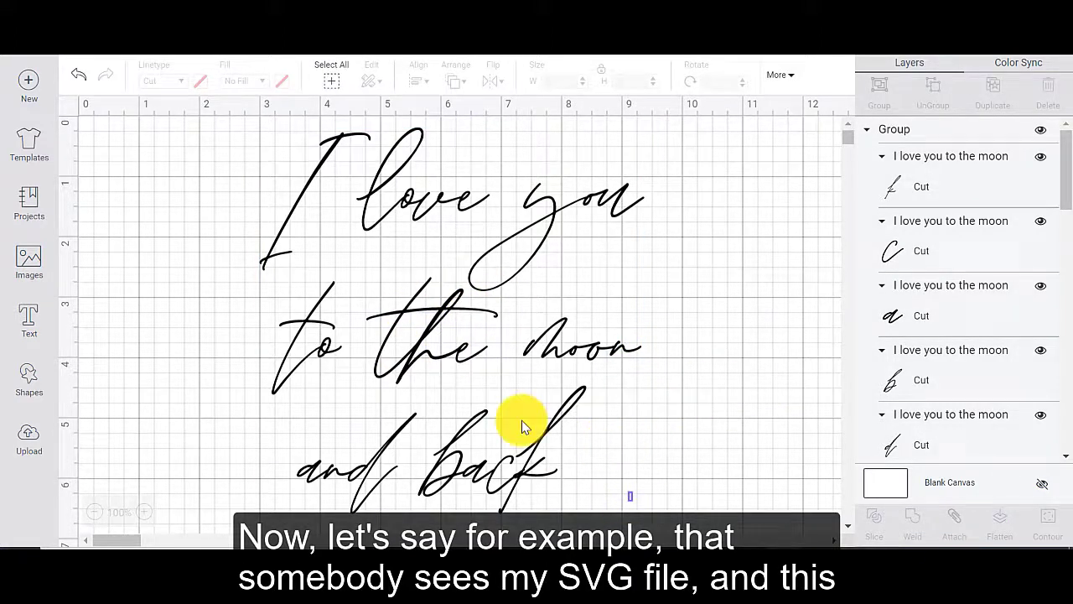
{"action": "left_click_drag", "start_coordinate": [634, 503], "coordinate": [166, 181]}
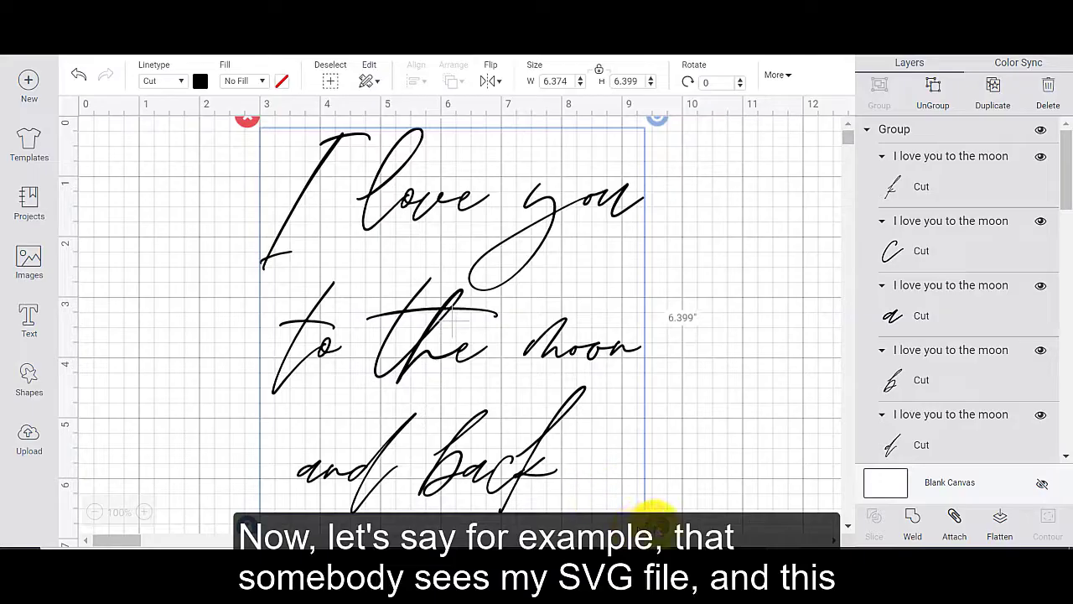
{"action": "left_click_drag", "start_coordinate": [657, 517], "coordinate": [552, 422]}
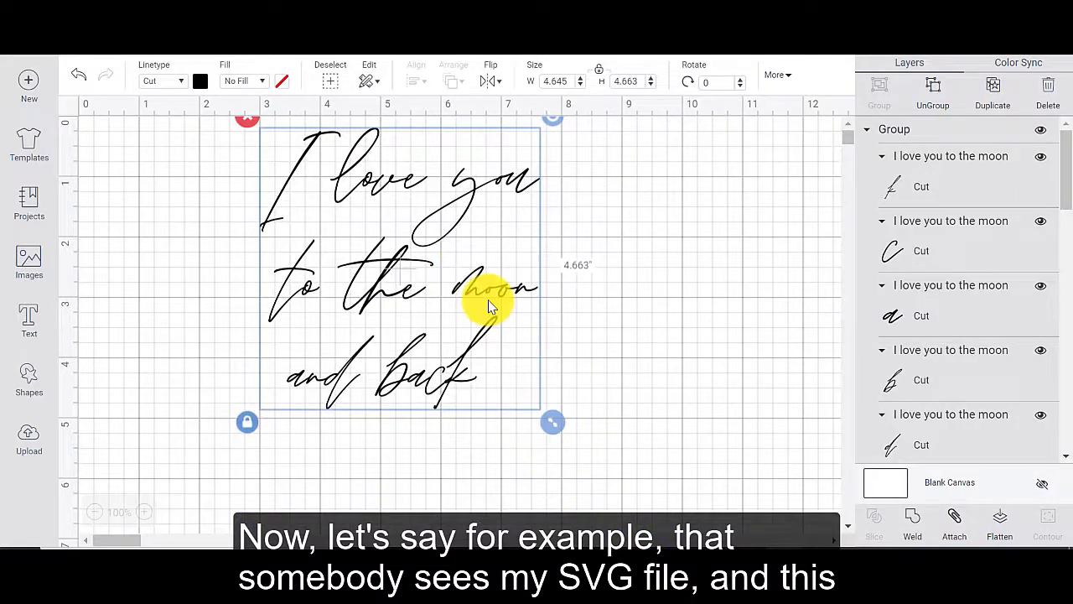
{"action": "left_click", "coordinate": [462, 259]}
{"action": "left_click", "coordinate": [372, 330]}
{"action": "left_click_drag", "start_coordinate": [403, 276], "coordinate": [295, 306]}
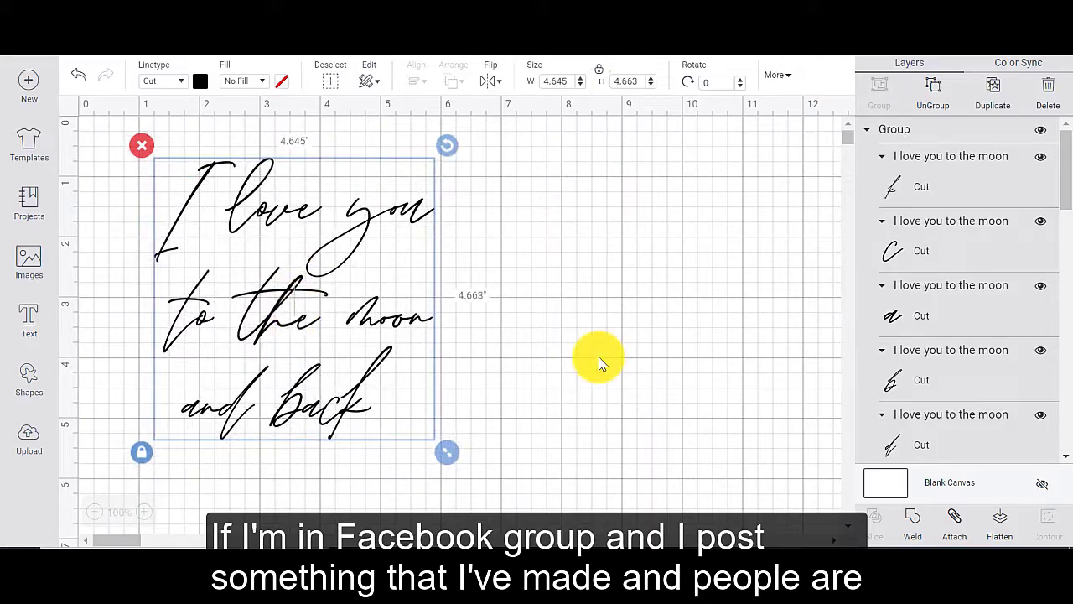
{"action": "left_click", "coordinate": [601, 362]}
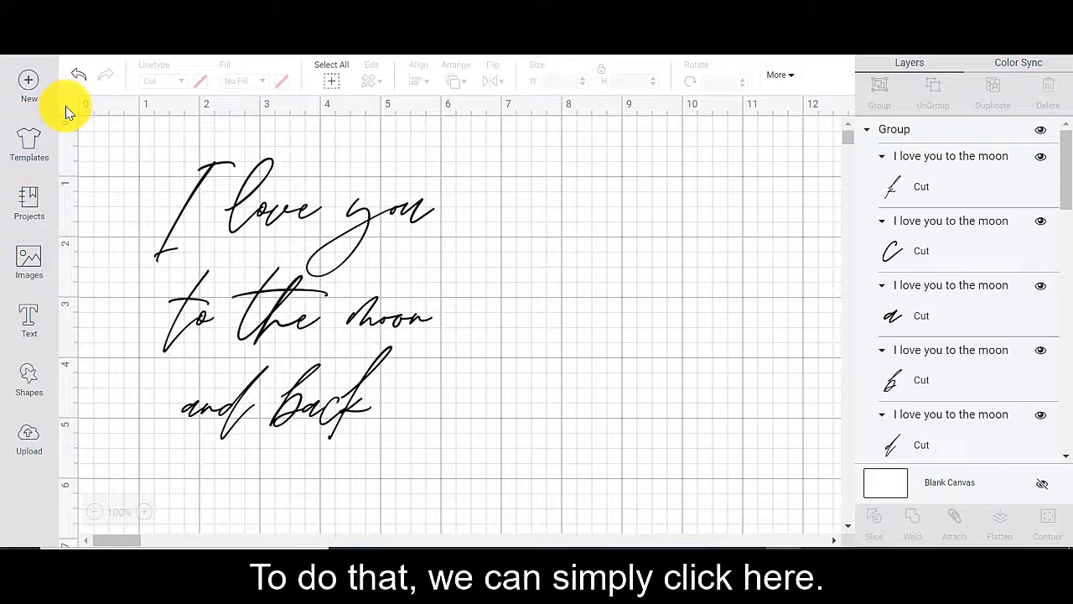
Turn the canvas grid off and shift the lettering slightly right
{"action": "left_click", "coordinate": [66, 106]}
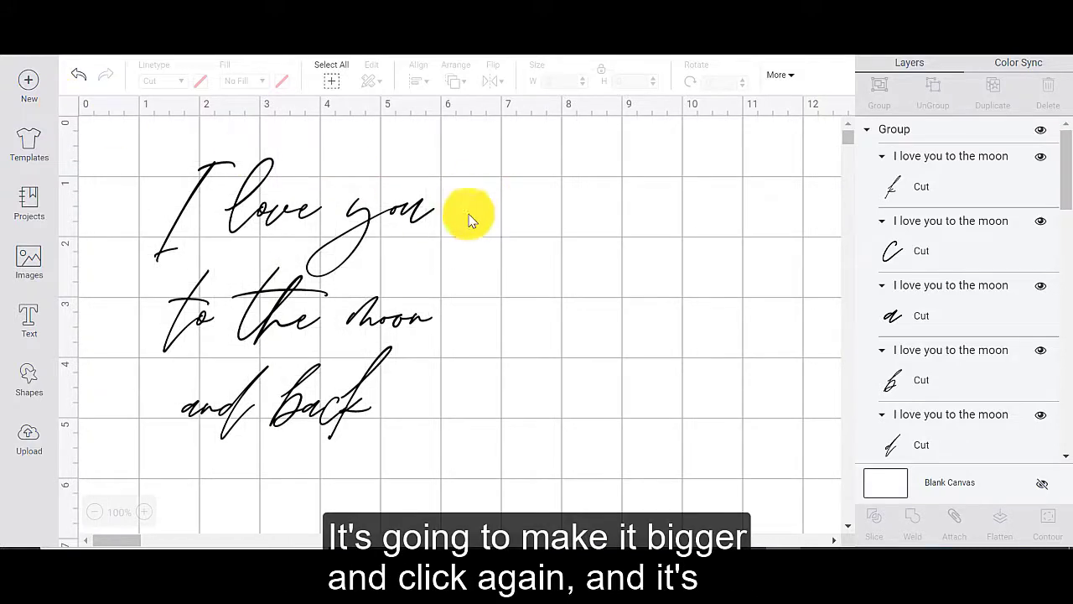
{"action": "left_click", "coordinate": [70, 106]}
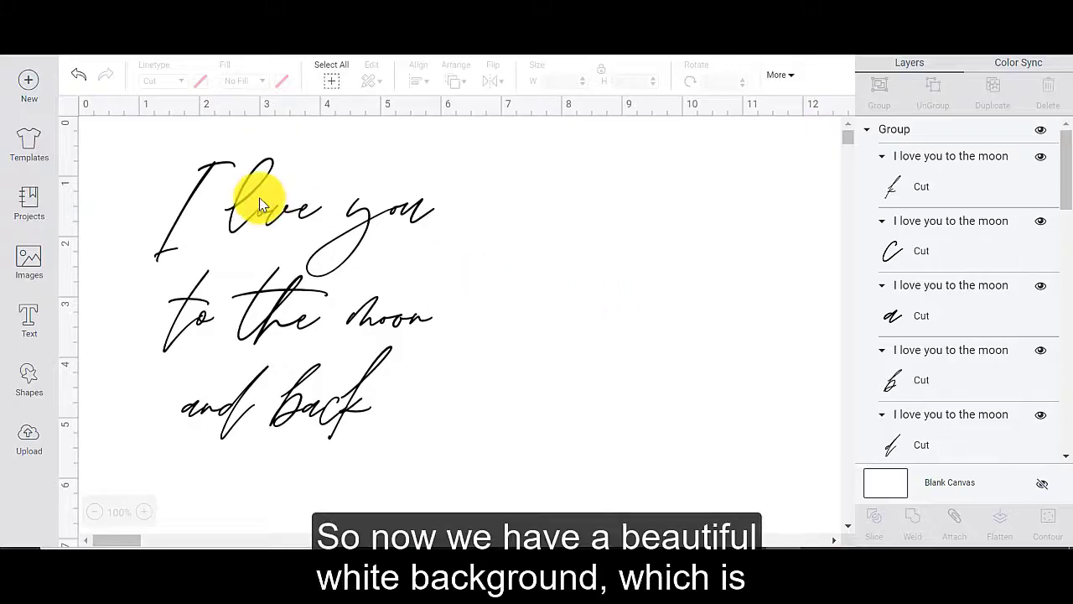
{"action": "left_click_drag", "start_coordinate": [319, 217], "coordinate": [360, 213]}
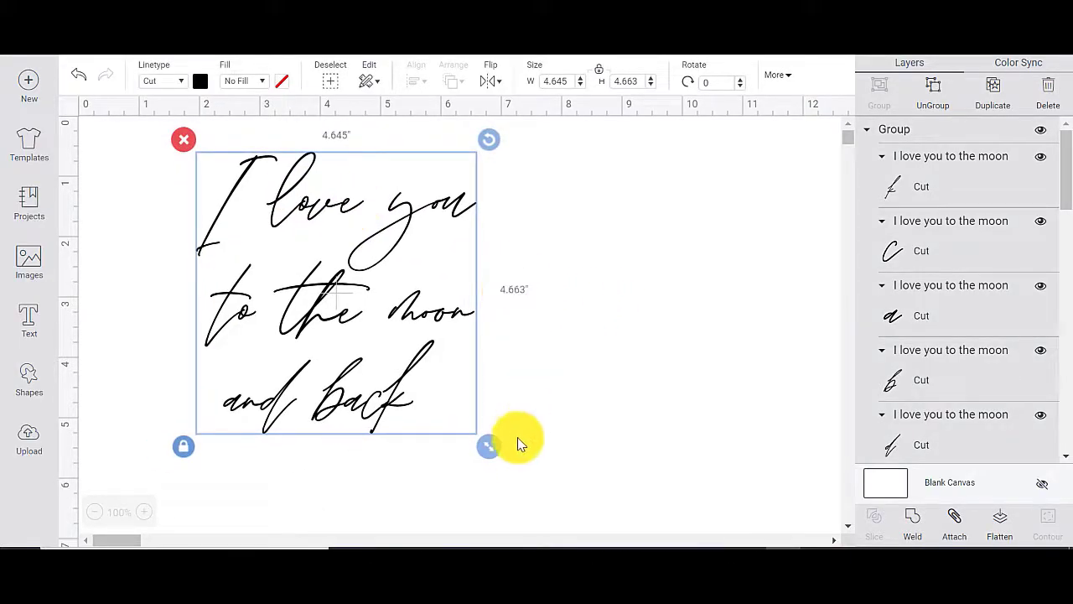
Enlarge the lettering to 6.264 x 6.288 inches and centre it on the canvas
{"action": "left_click_drag", "start_coordinate": [501, 459], "coordinate": [558, 508]}
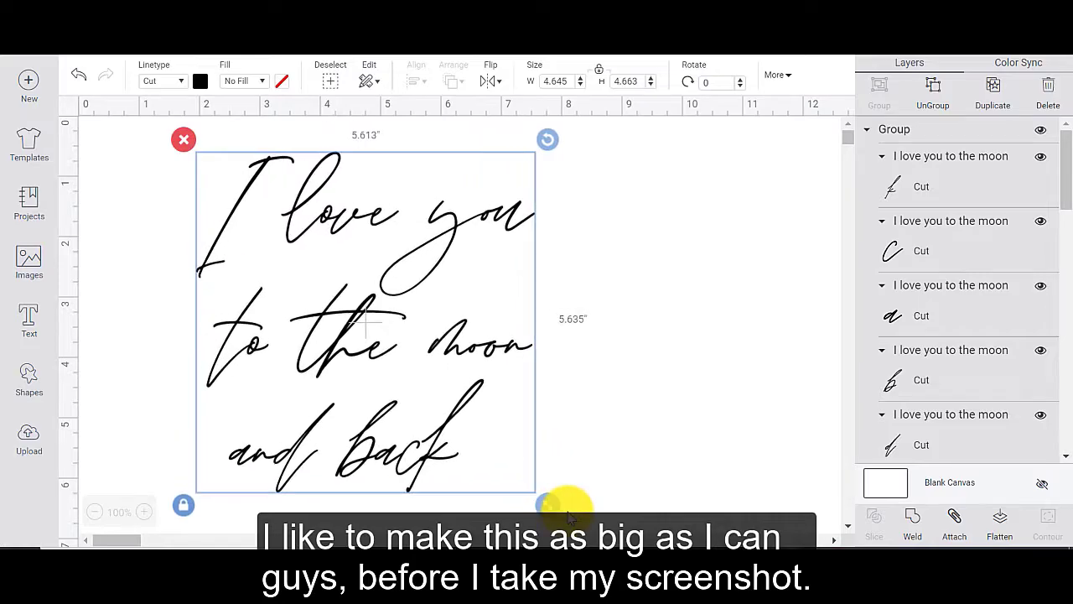
{"action": "left_click", "coordinate": [479, 372]}
{"action": "left_click_drag", "start_coordinate": [440, 234], "coordinate": [555, 228]}
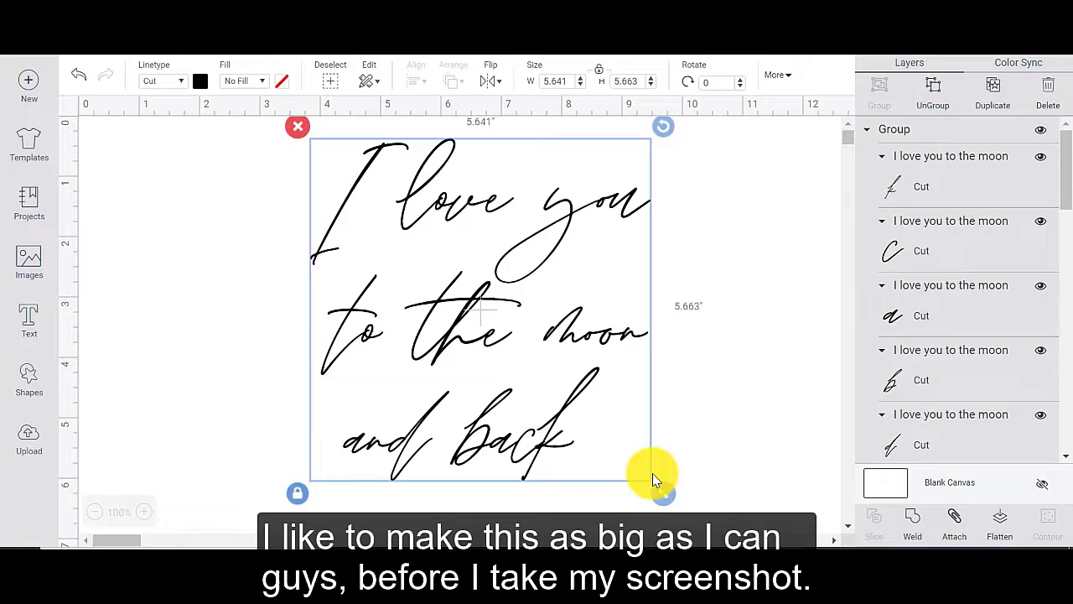
{"action": "left_click_drag", "start_coordinate": [675, 505], "coordinate": [706, 531]}
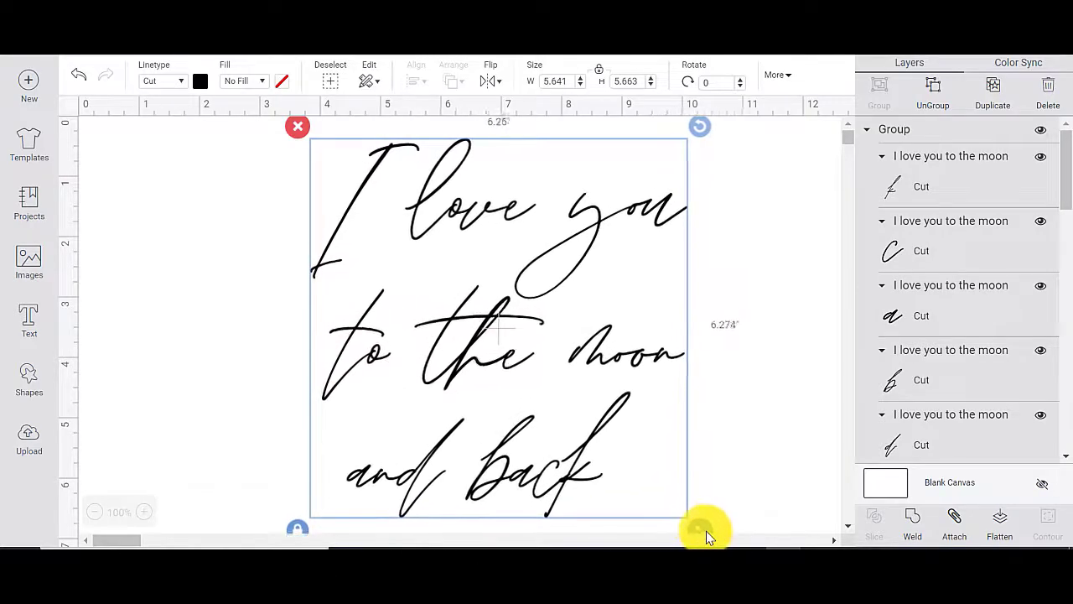
{"action": "left_click_drag", "start_coordinate": [610, 371], "coordinate": [589, 364]}
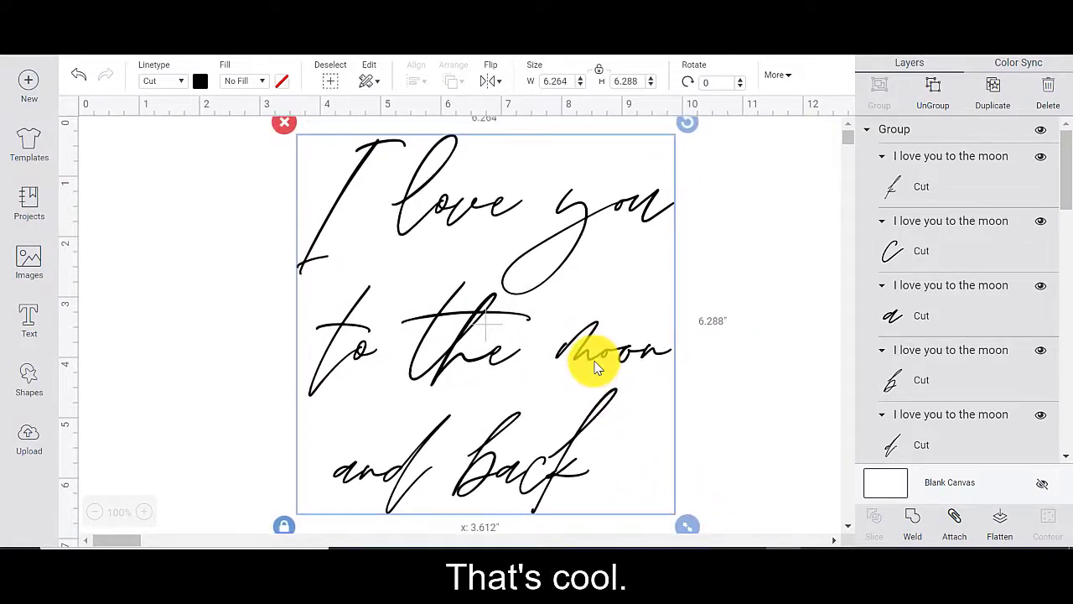
{"action": "left_click", "coordinate": [772, 365]}
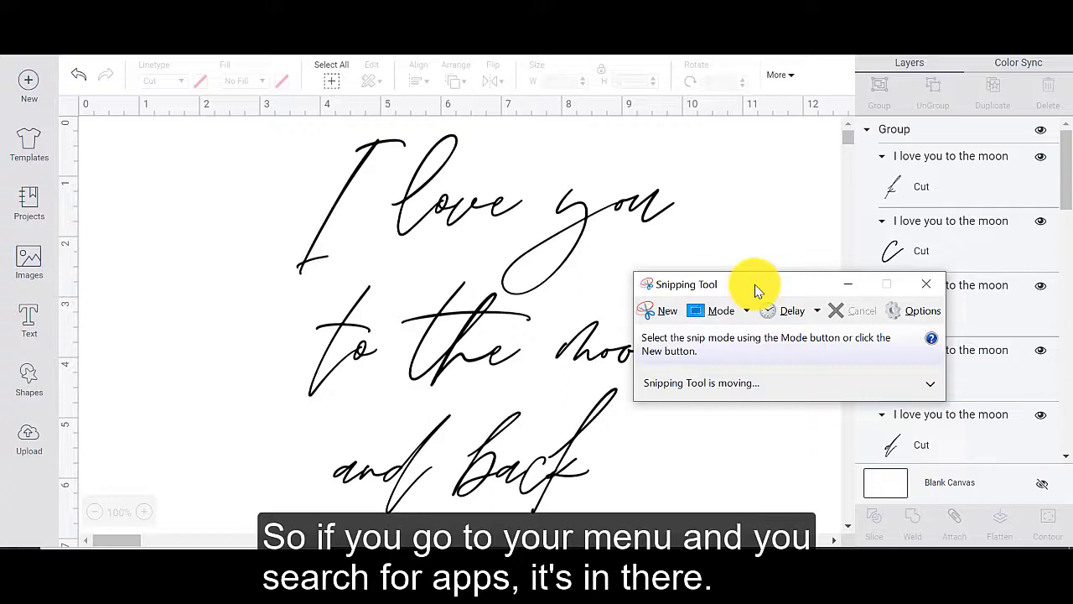
Move the Snipping Tool window aside and snip a rectangle around the lettering
{"action": "left_click_drag", "start_coordinate": [755, 288], "coordinate": [952, 207]}
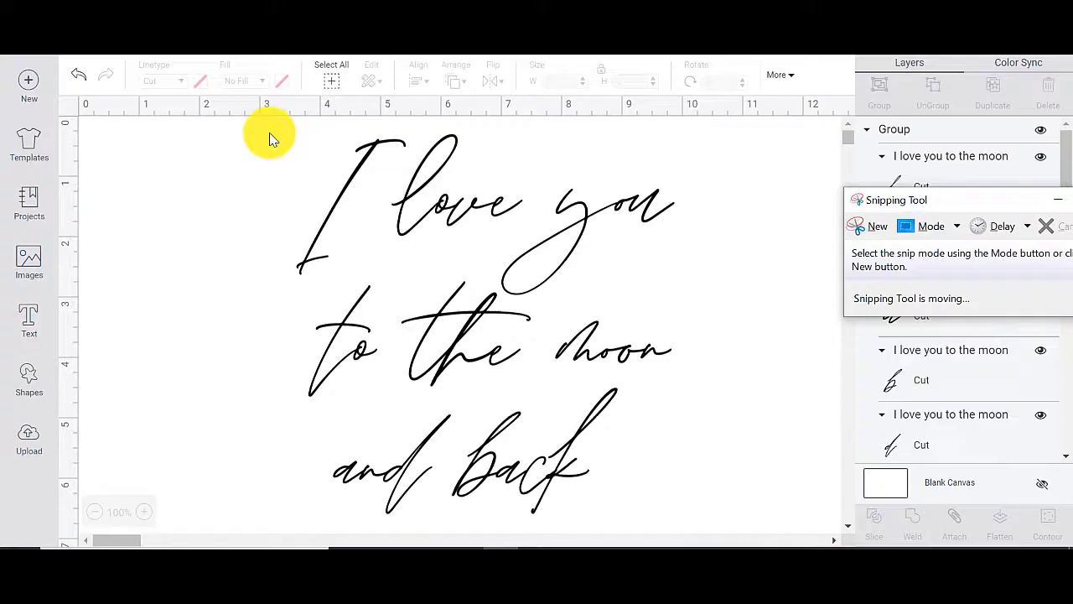
{"action": "left_click", "coordinate": [876, 227]}
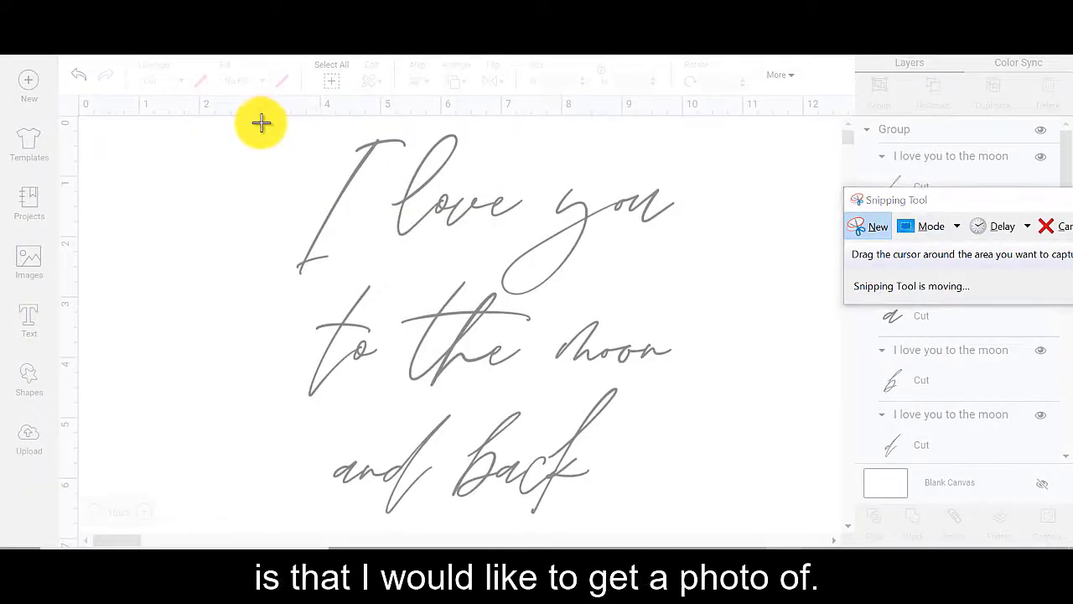
{"action": "left_click_drag", "start_coordinate": [260, 123], "coordinate": [693, 517]}
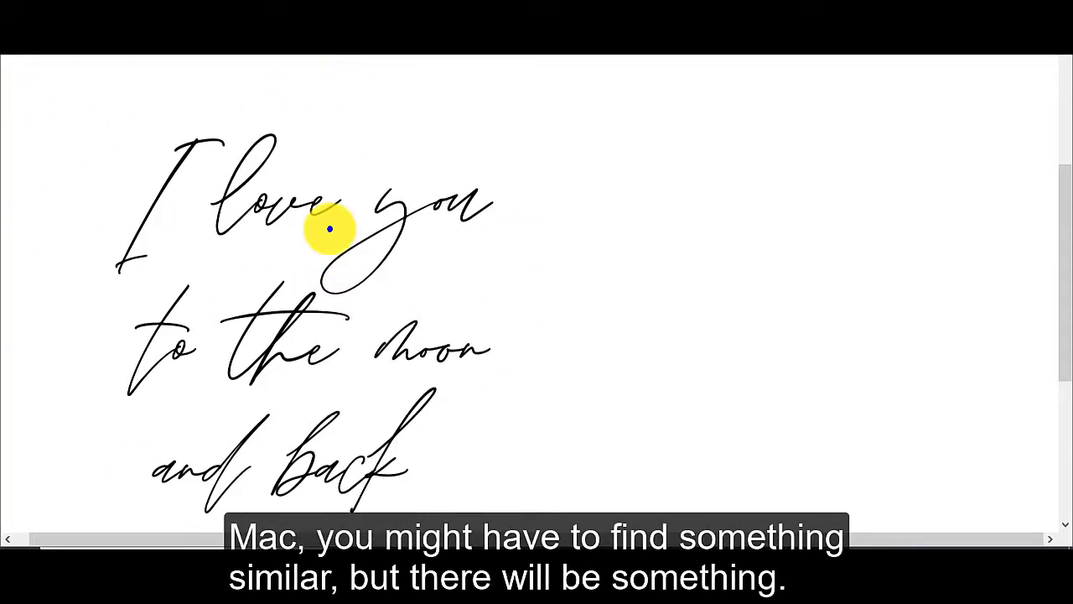
Save the snip as a JPEG in Downloads, replacing the default name Capture with 'I love to…'
{"action": "scroll", "coordinate": [482, 351], "scroll_direction": "down", "scroll_amount": 1}
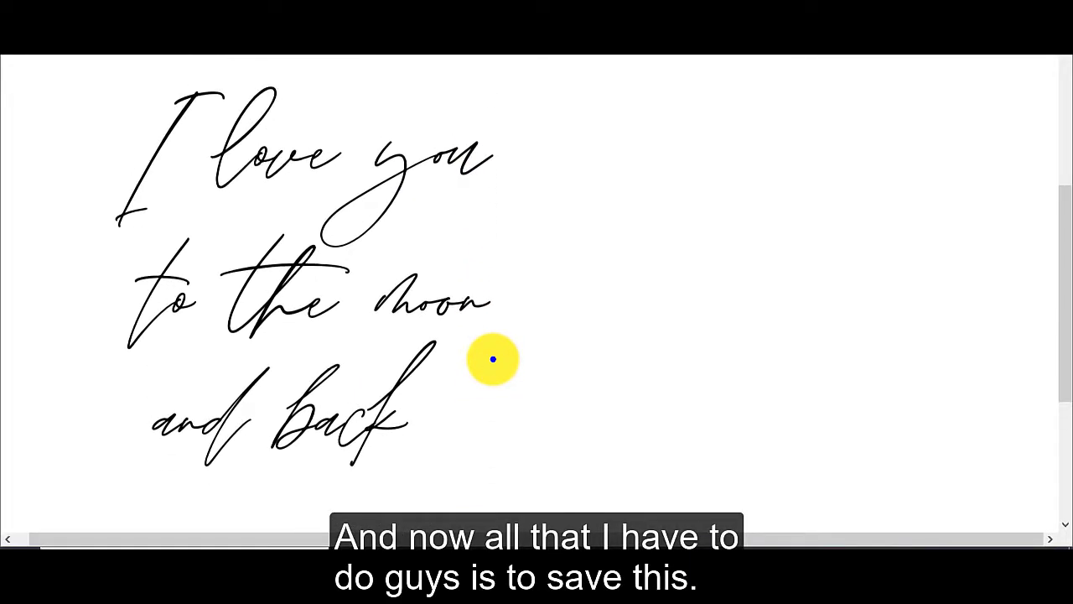
{"action": "left_click", "coordinate": [55, 49]}
{"action": "left_click", "coordinate": [42, 48]}
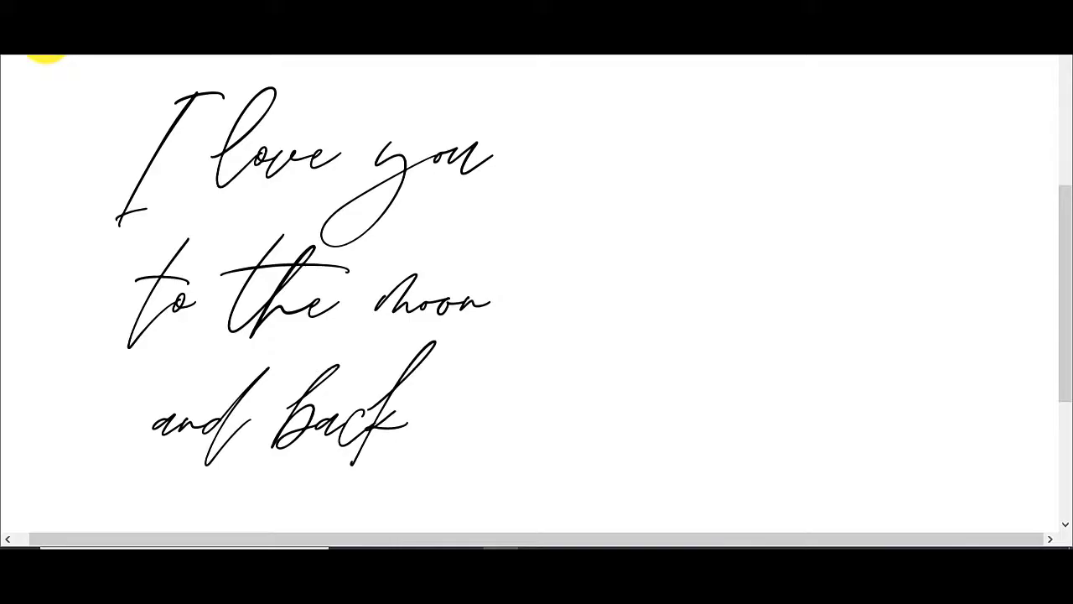
{"action": "left_click", "coordinate": [42, 50]}
{"action": "left_click", "coordinate": [43, 52]}
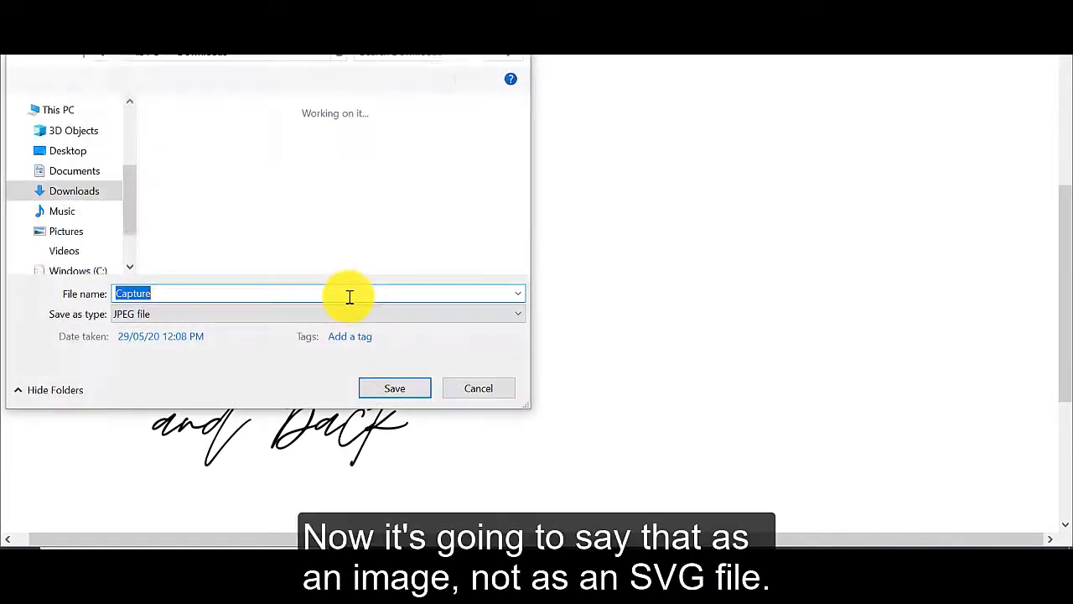
{"action": "left_click", "coordinate": [302, 317]}
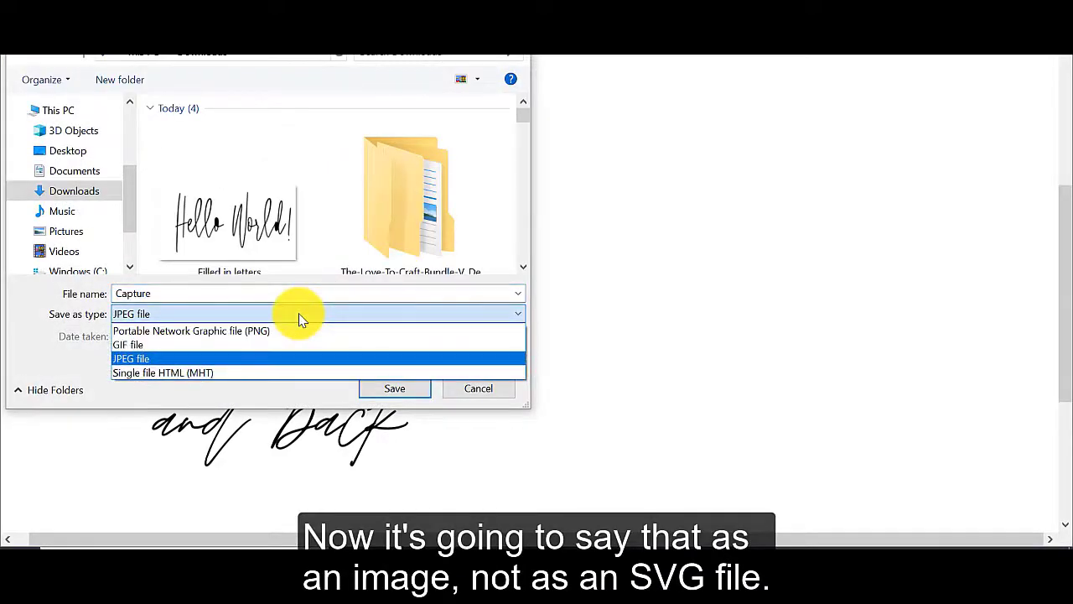
{"action": "left_click", "coordinate": [158, 359]}
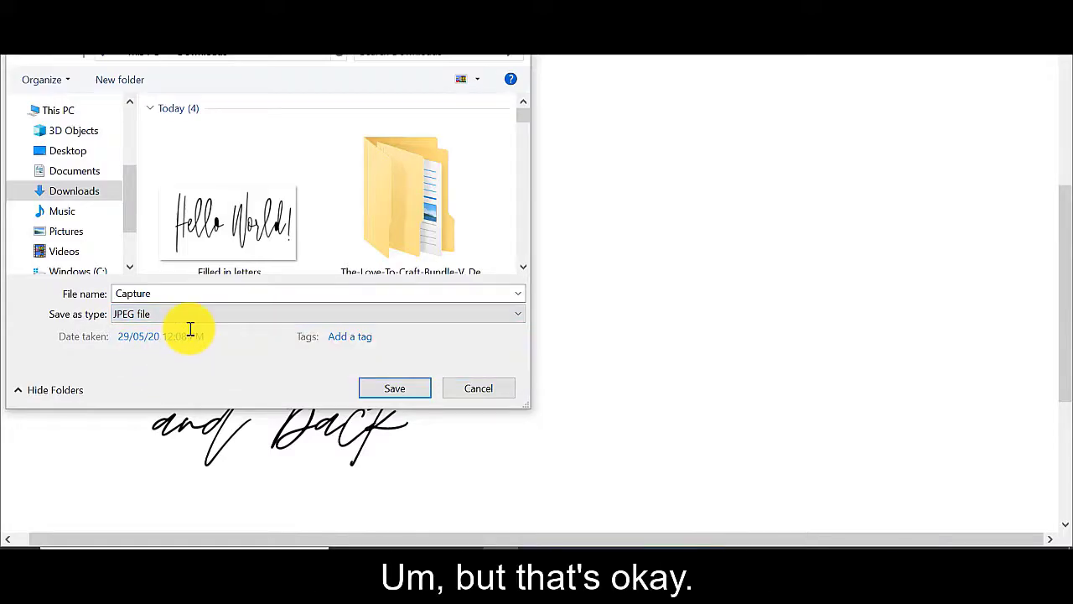
{"action": "double_click", "coordinate": [195, 295]}
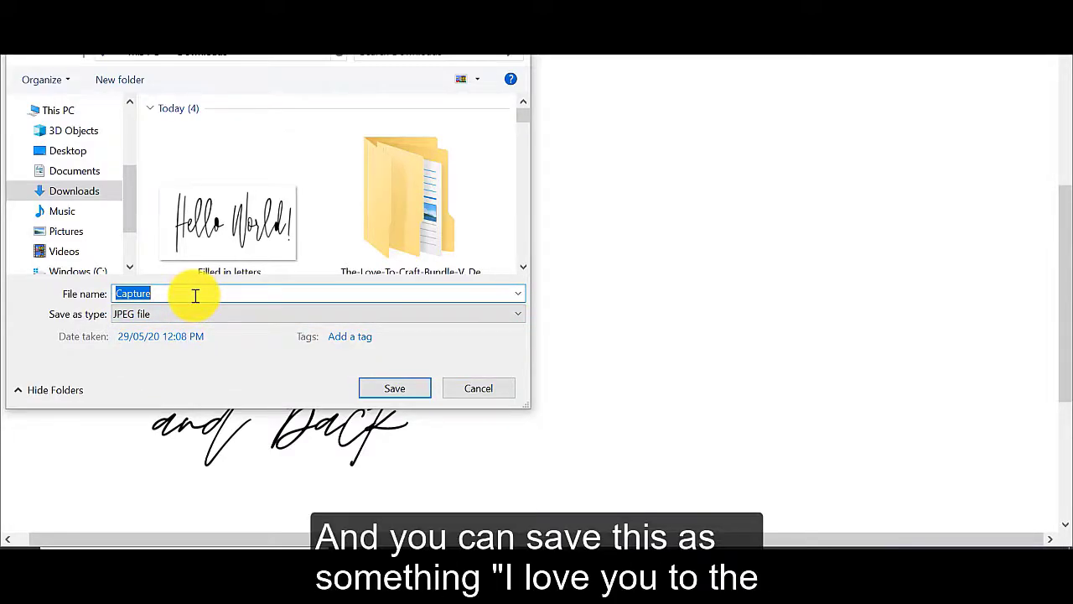
{"action": "type", "text": "I love to the moon and all the way back"}
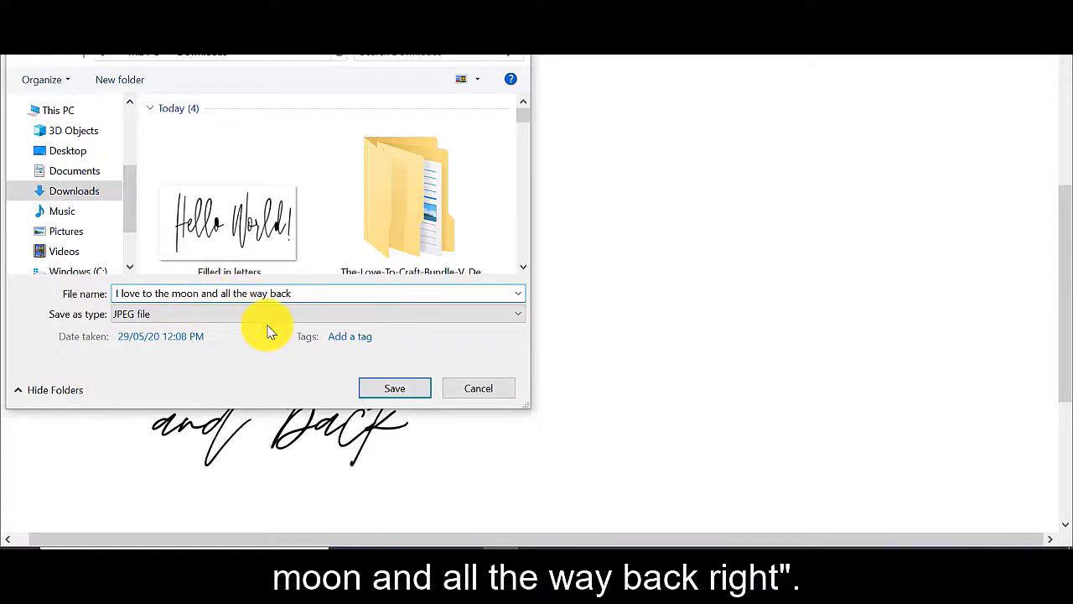
{"action": "left_click", "coordinate": [407, 390]}
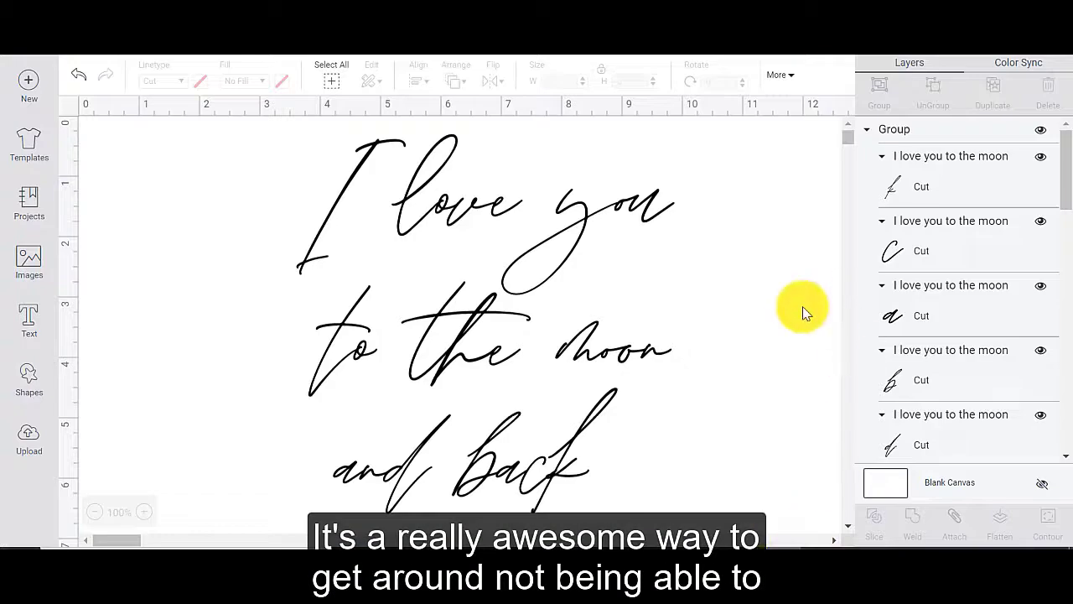
Scale the lettering down, move it left, then enlarge it slightly to 4.922 × 4.941 inches
{"action": "mouse_move", "coordinate": [222, 178]}
{"action": "left_mouse_down"}
{"action": "mouse_move", "coordinate": [281, 252]}
{"action": "mouse_move", "coordinate": [578, 468]}
{"action": "mouse_move", "coordinate": [678, 504]}
{"action": "left_mouse_up"}
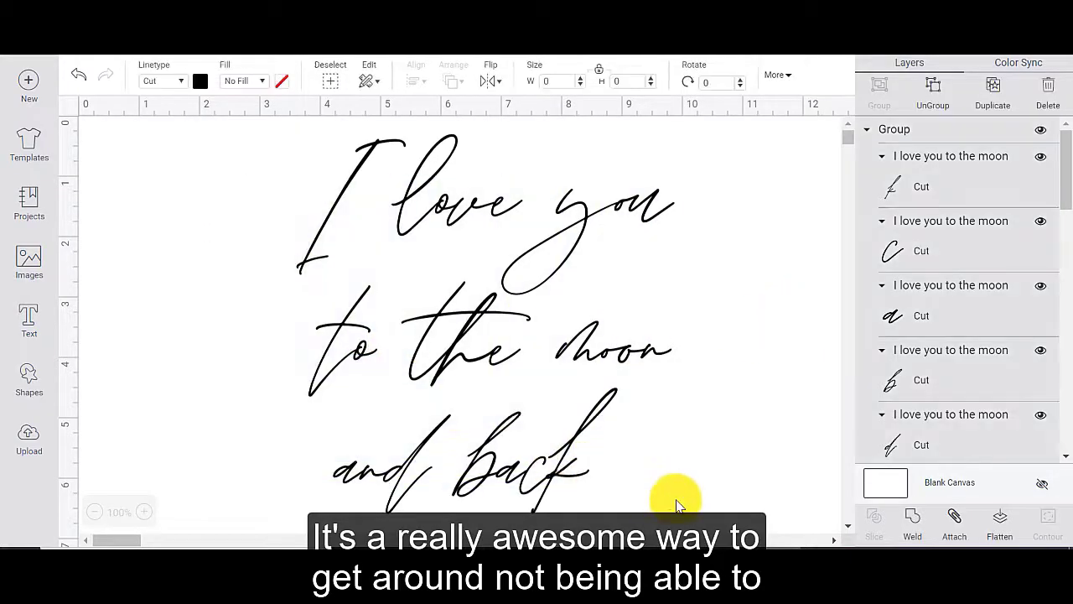
{"action": "left_click", "coordinate": [773, 437]}
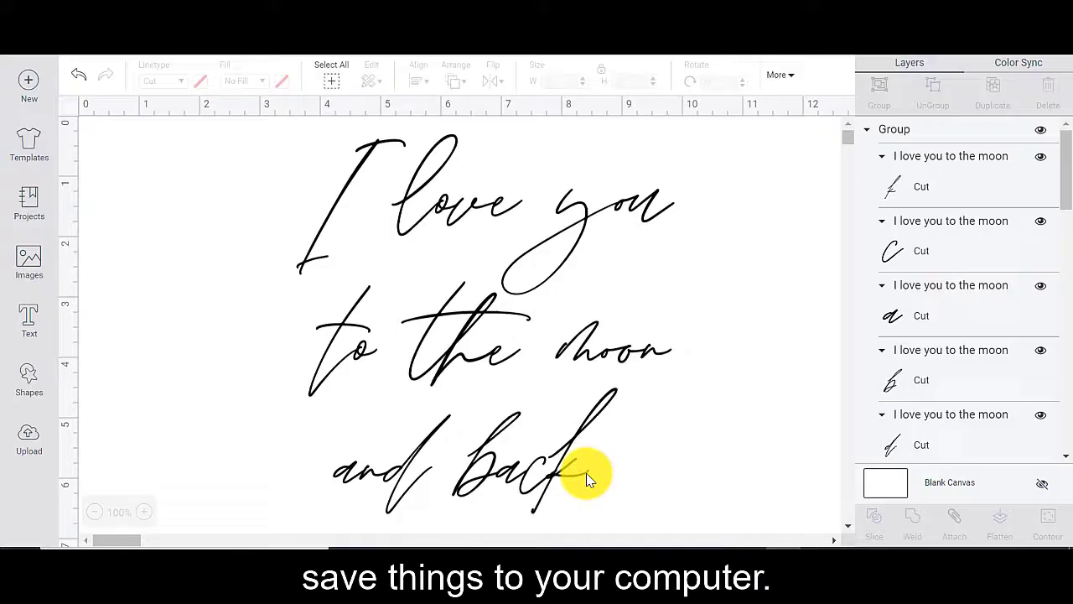
{"action": "left_click_drag", "start_coordinate": [693, 477], "coordinate": [125, 162]}
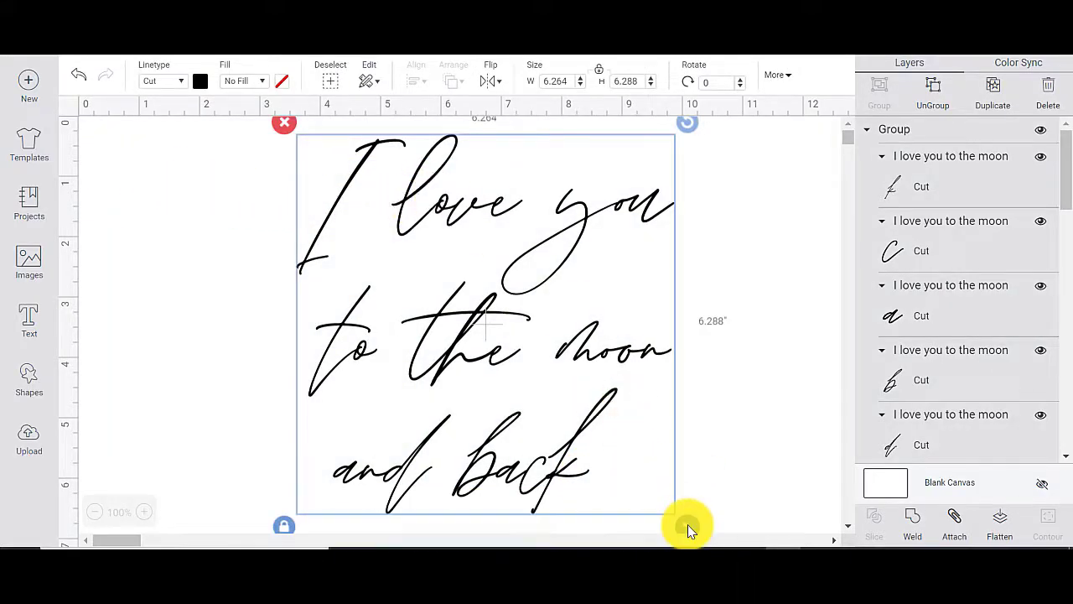
{"action": "left_click_drag", "start_coordinate": [688, 523], "coordinate": [593, 401]}
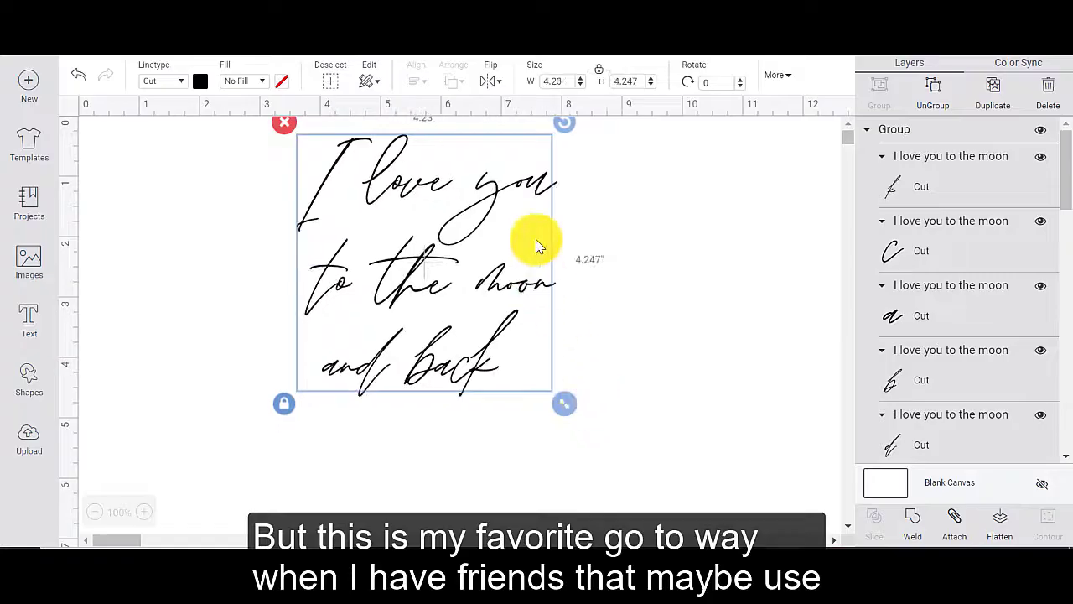
{"action": "left_click", "coordinate": [495, 256]}
{"action": "left_click_drag", "start_coordinate": [508, 259], "coordinate": [401, 327]}
{"action": "left_click", "coordinate": [525, 377]}
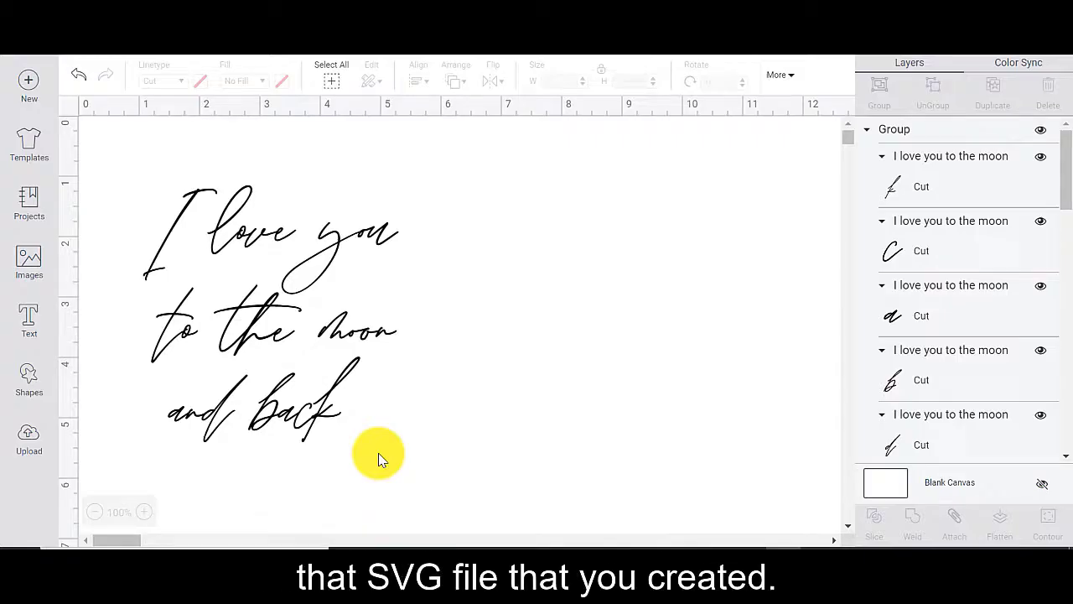
{"action": "left_click", "coordinate": [319, 393]}
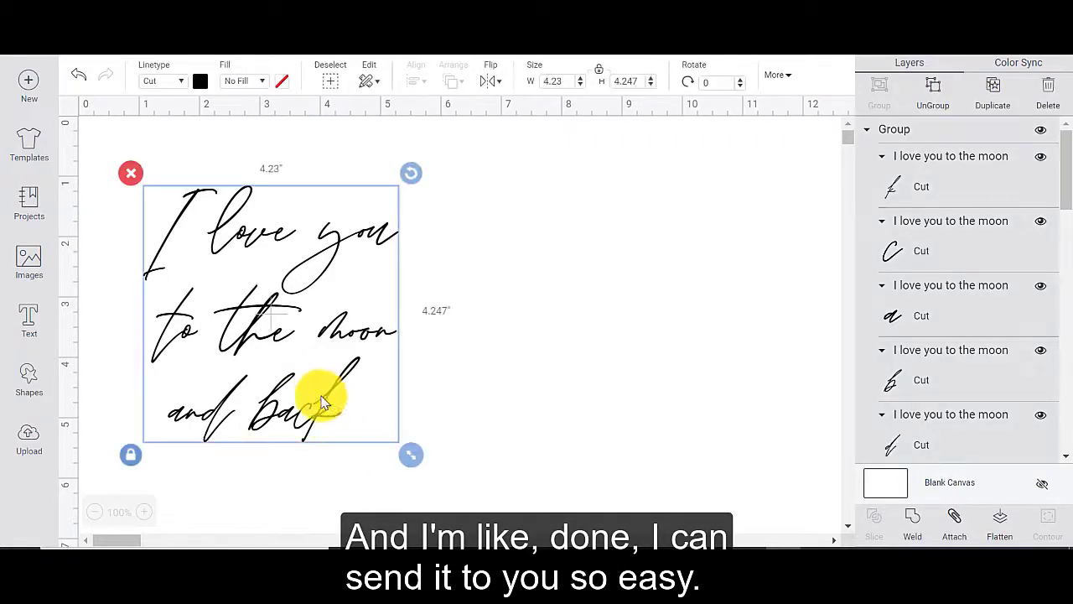
{"action": "left_click_drag", "start_coordinate": [403, 462], "coordinate": [455, 496]}
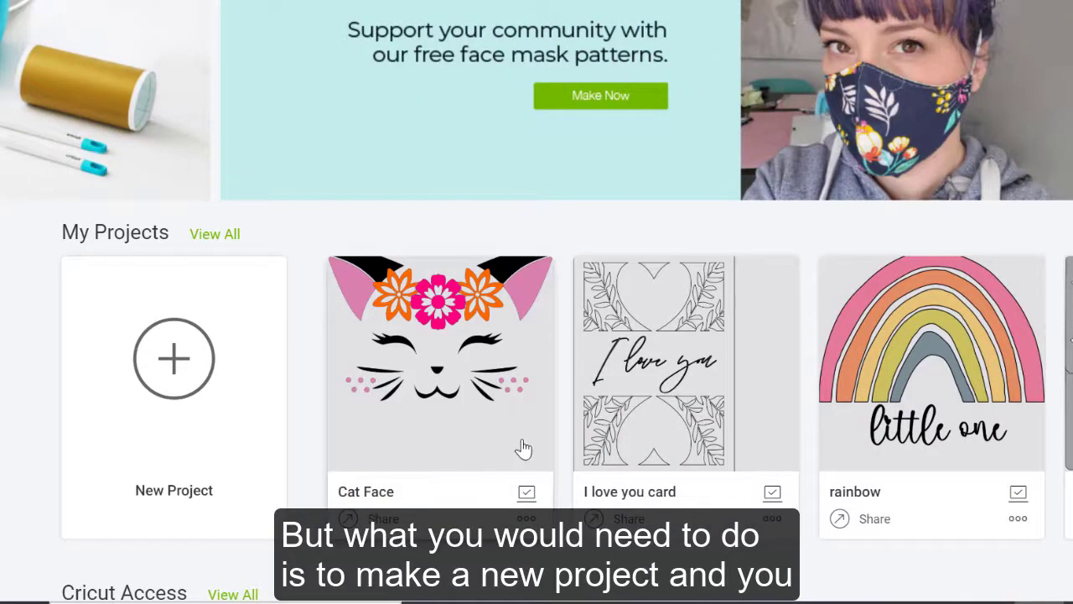
Start a blank project and insert the Coffee image from Recently uploaded images
{"action": "left_click", "coordinate": [175, 369]}
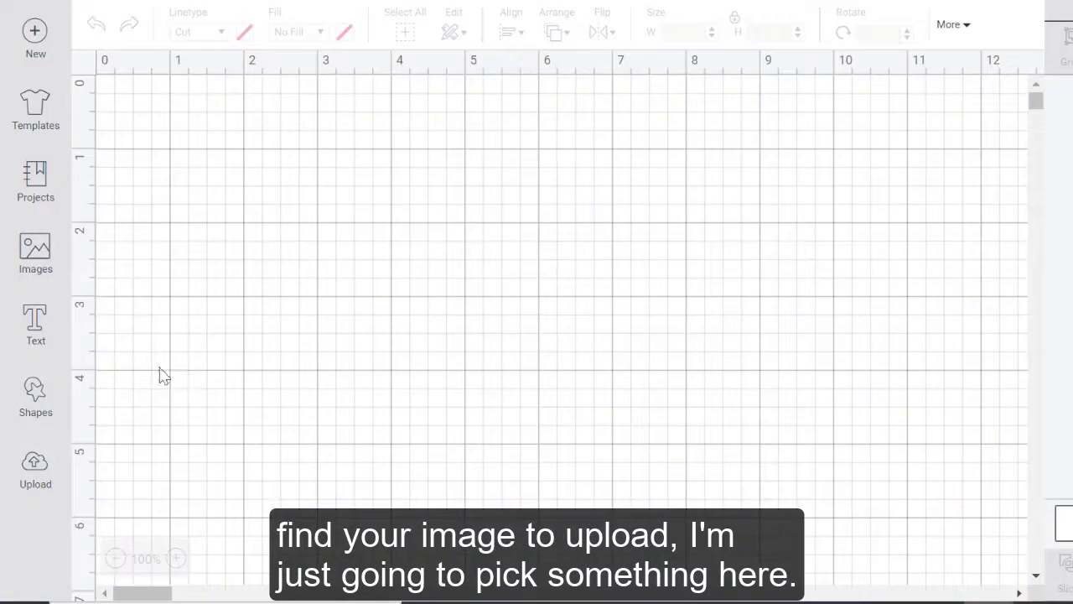
{"action": "left_click", "coordinate": [35, 469]}
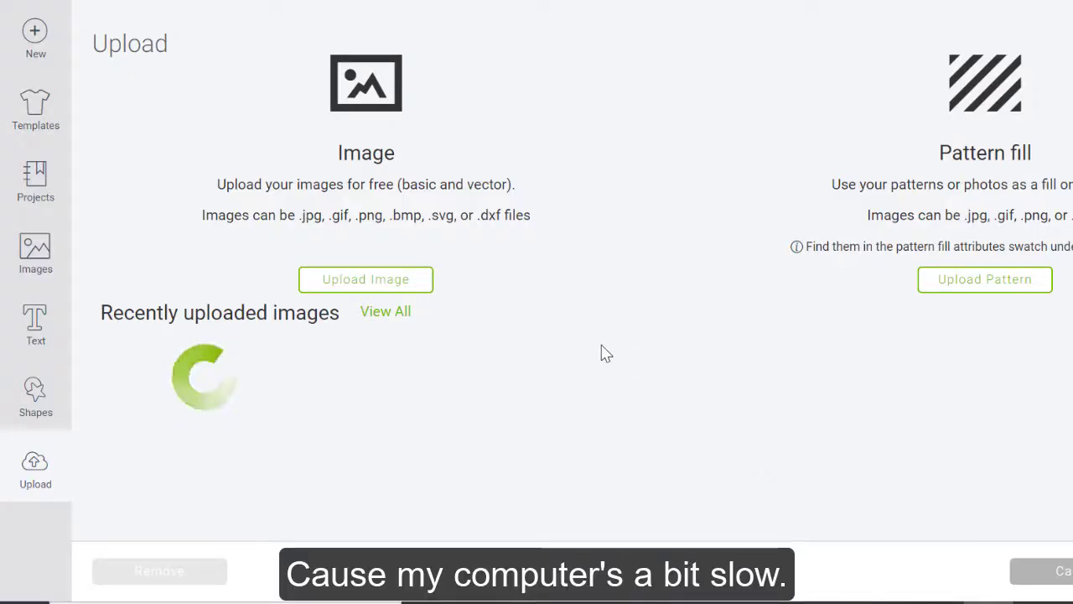
{"action": "left_click", "coordinate": [620, 524]}
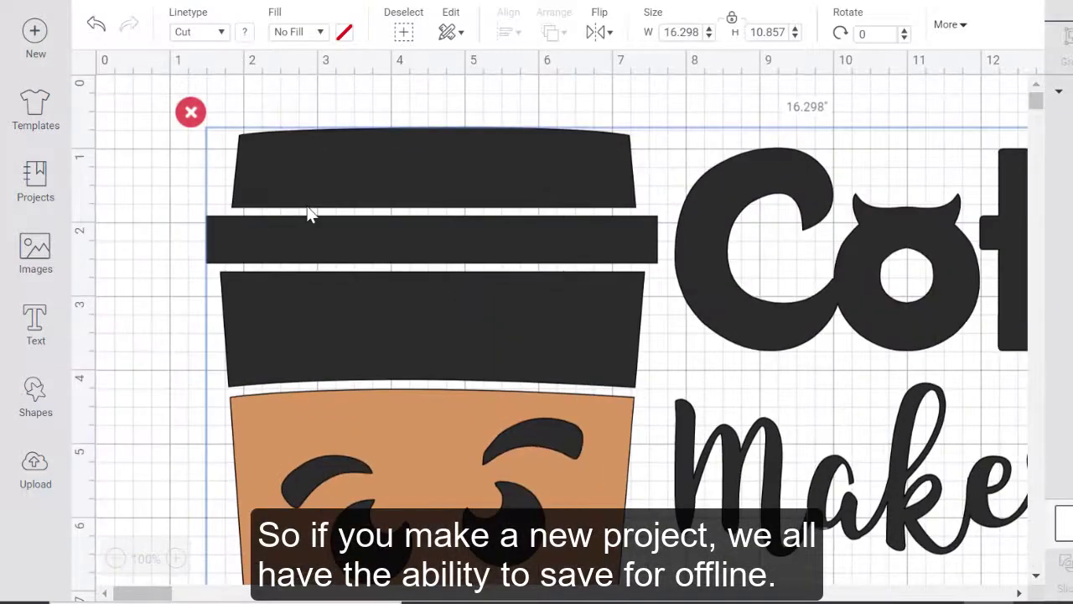
Move the coffee design to the top left and set its width to 10 inches
{"action": "left_click_drag", "start_coordinate": [902, 229], "coordinate": [637, 444]}
{"action": "left_click_drag", "start_coordinate": [460, 506], "coordinate": [466, 211]}
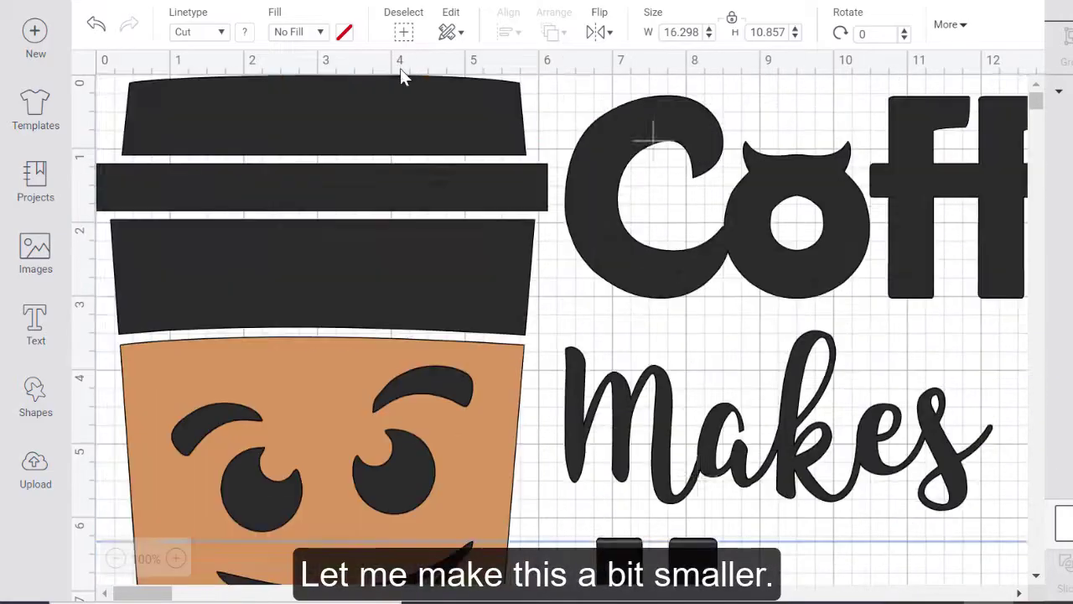
{"action": "left_click", "coordinate": [695, 32]}
{"action": "type", "text": "10"}
{"action": "key", "text": "Return"}
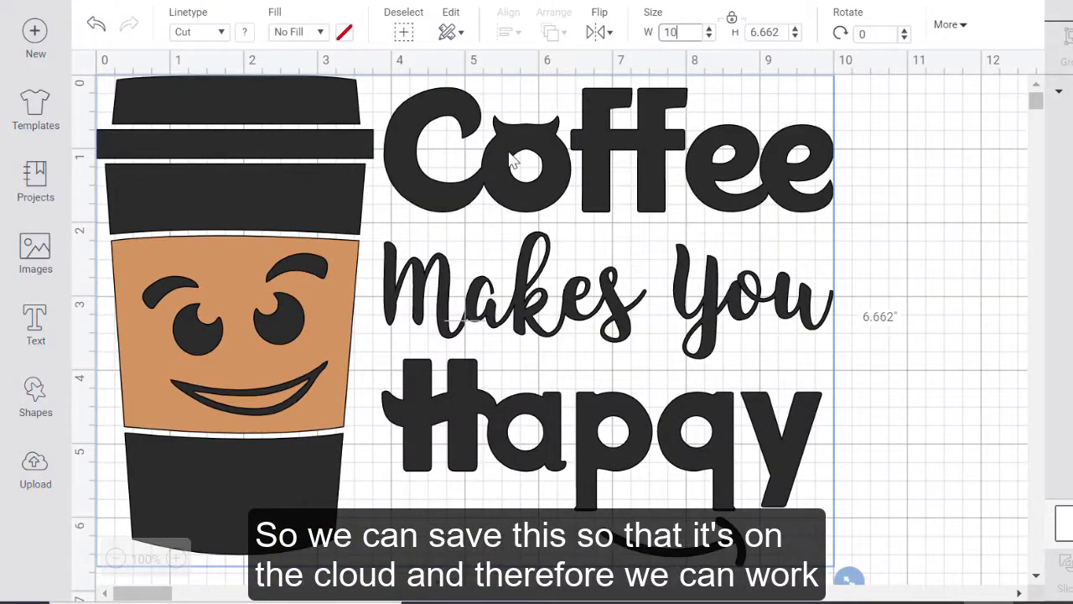
{"action": "left_click_drag", "start_coordinate": [509, 155], "coordinate": [560, 158]}
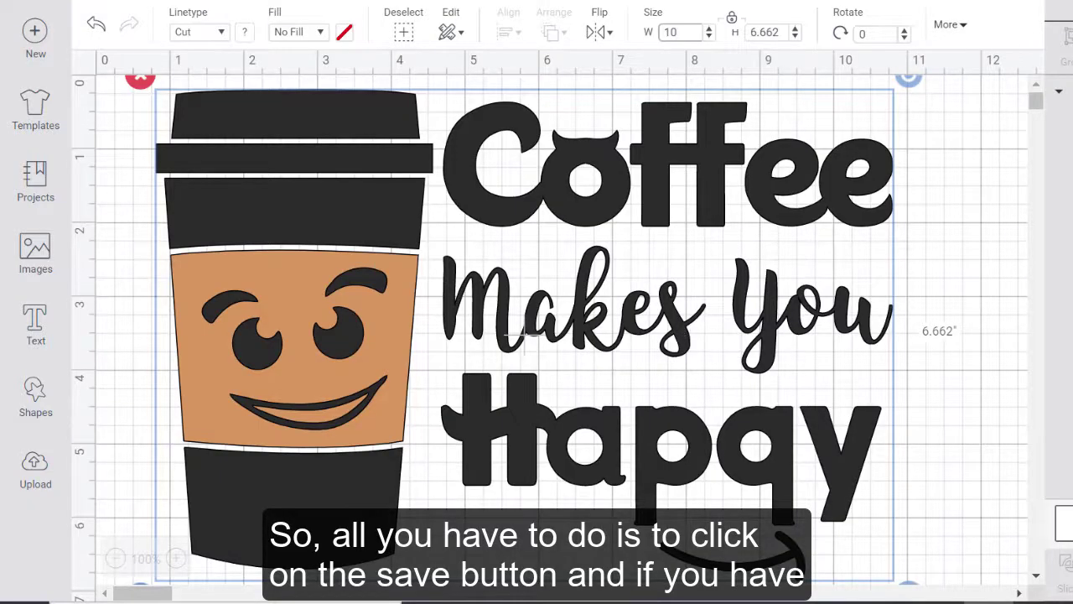
Begin saving the project with Ctrl+S and enter the name 'Coffee Happy'
{"action": "key", "text": "ctrl+s"}
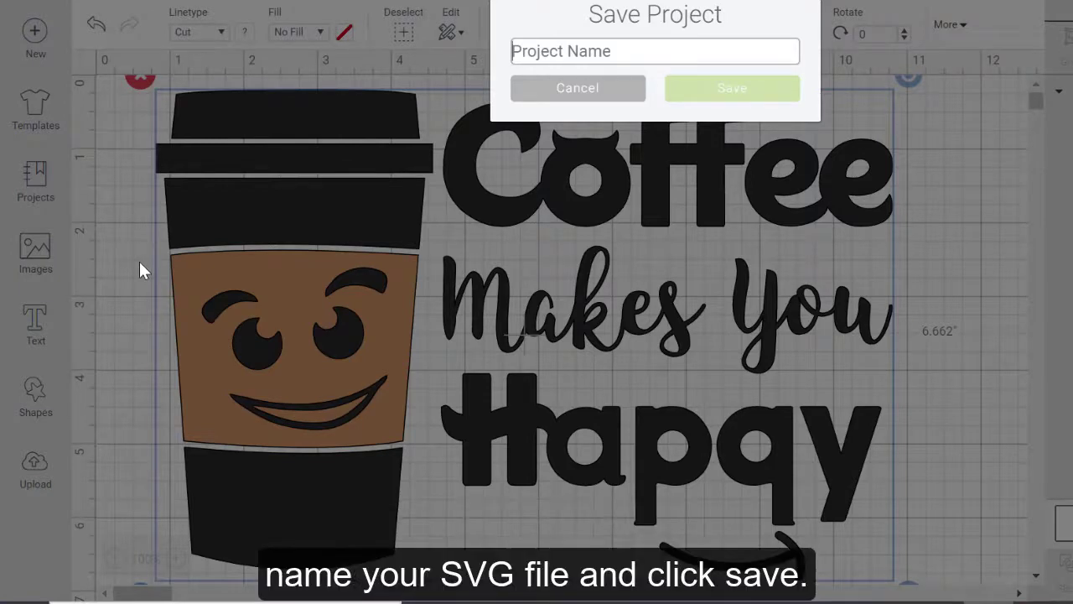
{"action": "type", "text": "Coffee"}
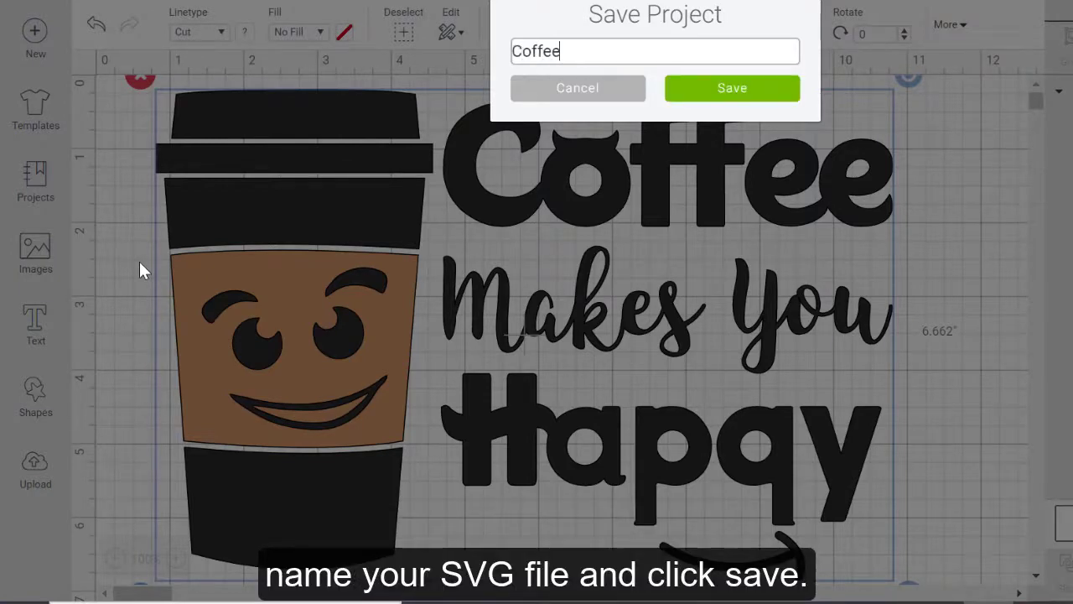
{"action": "type", "text": " Happy"}
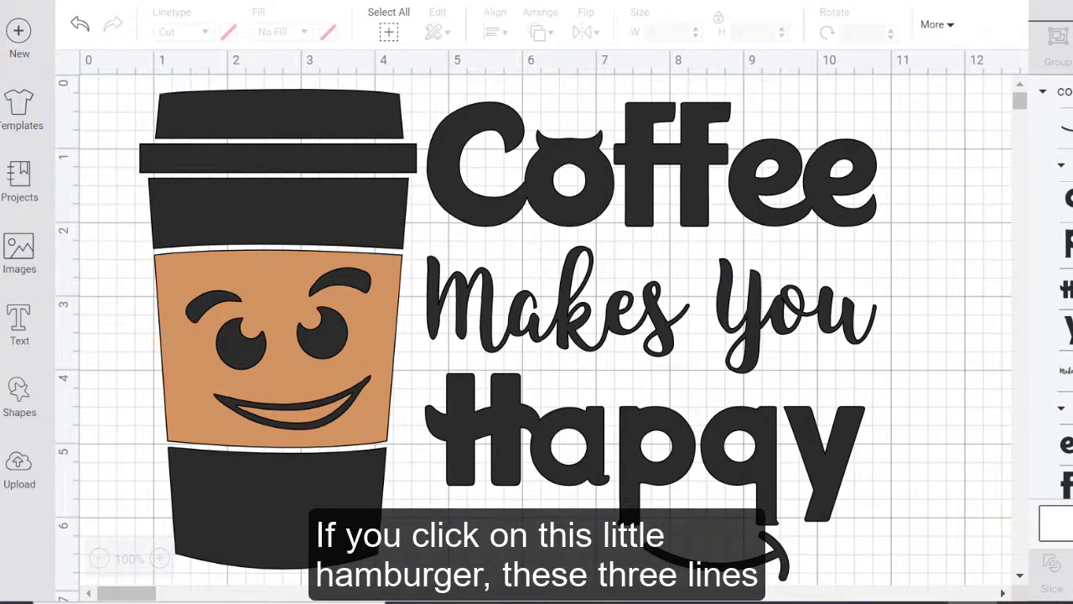
Open Settings from the main navigation menu
{"action": "left_click", "coordinate": [18, 1]}
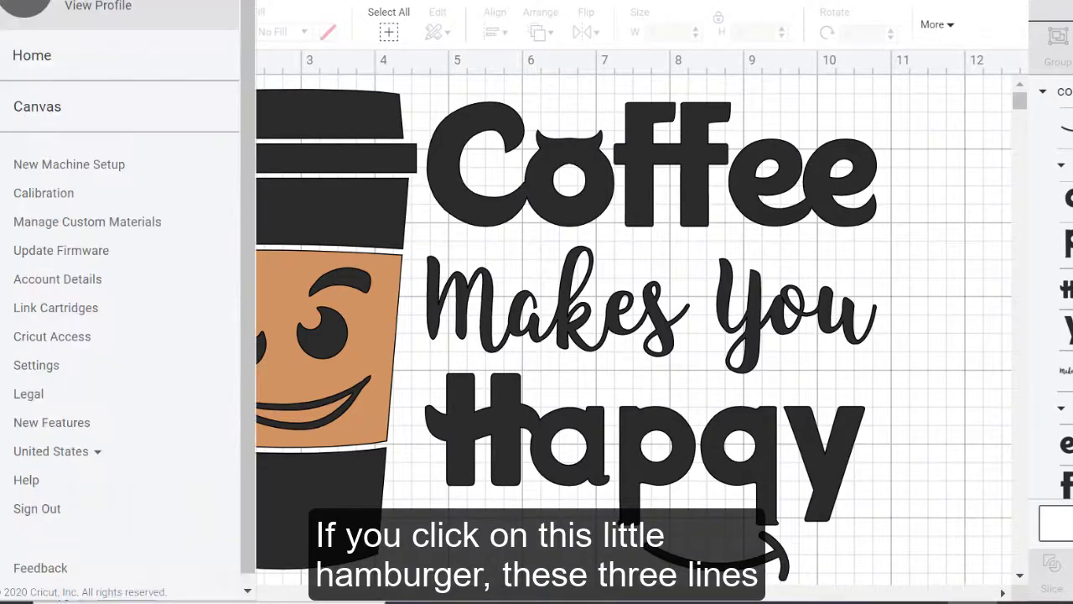
{"action": "left_click", "coordinate": [541, 101]}
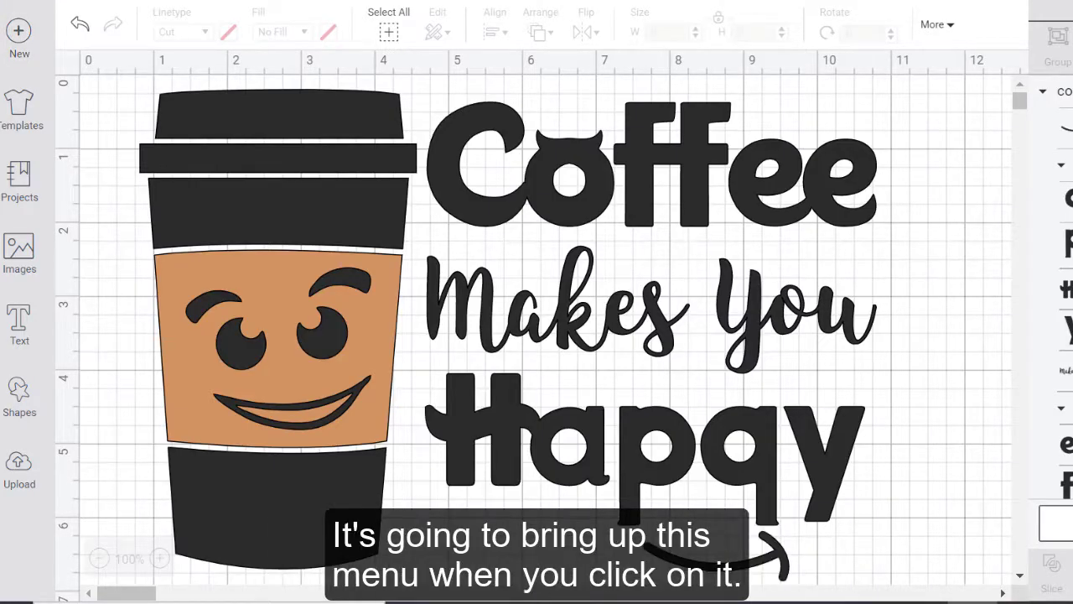
{"action": "left_click", "coordinate": [7, 4]}
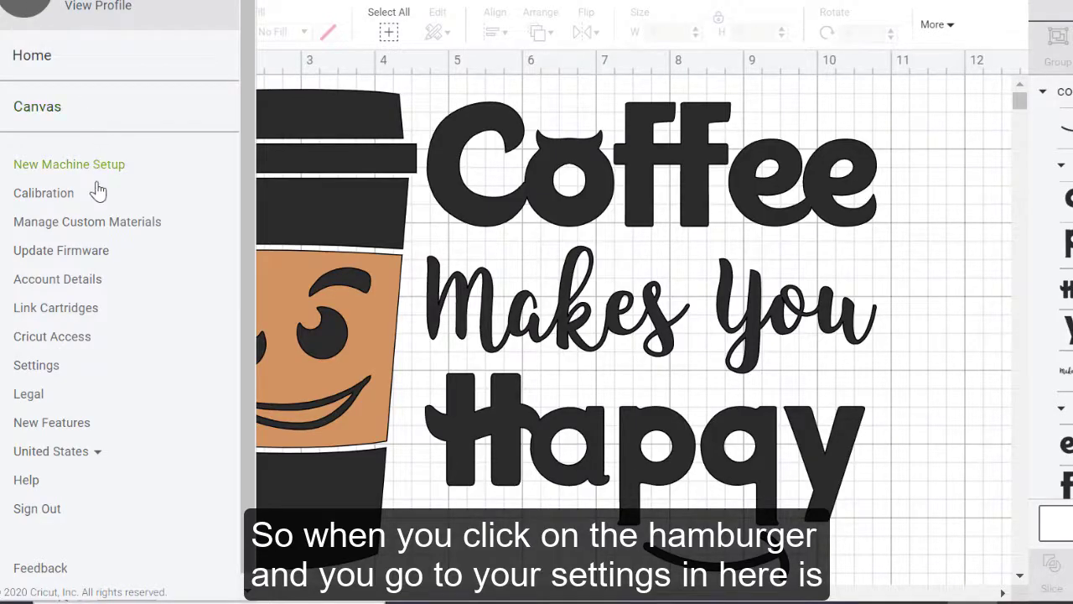
{"action": "left_click", "coordinate": [32, 377]}
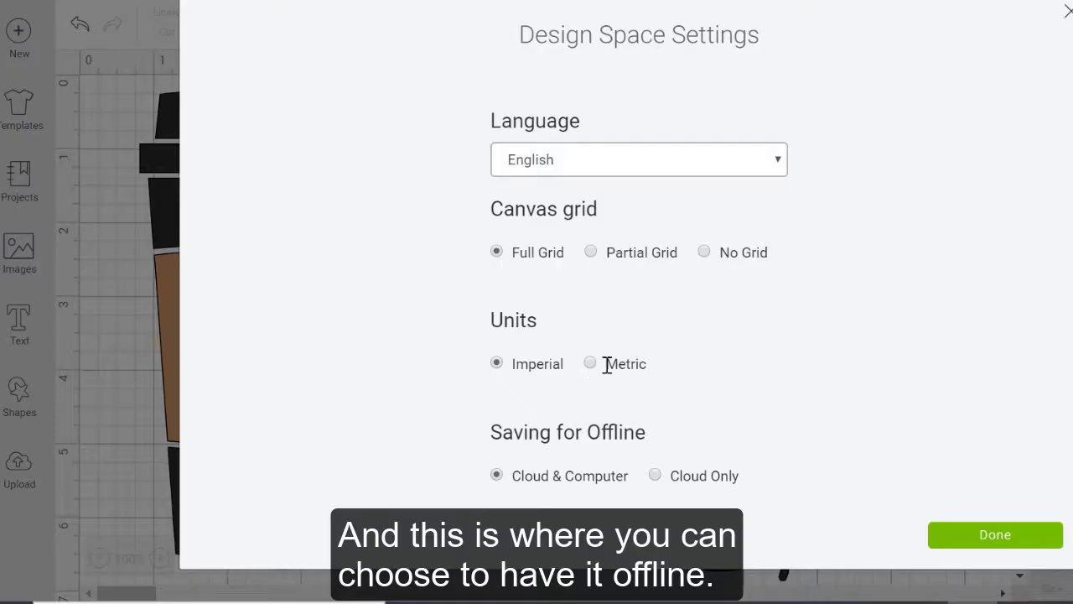
Toggle Saving for Offline to Cloud Only and back to Cloud & Computer, then close Settings
{"action": "left_click_drag", "start_coordinate": [491, 428], "coordinate": [650, 444]}
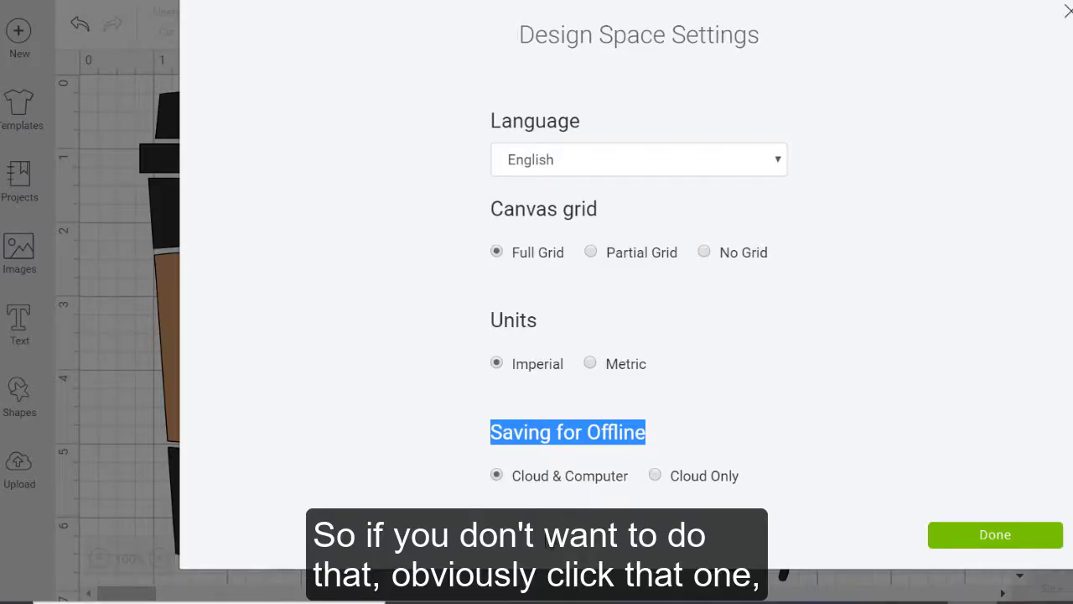
{"action": "left_click", "coordinate": [656, 475]}
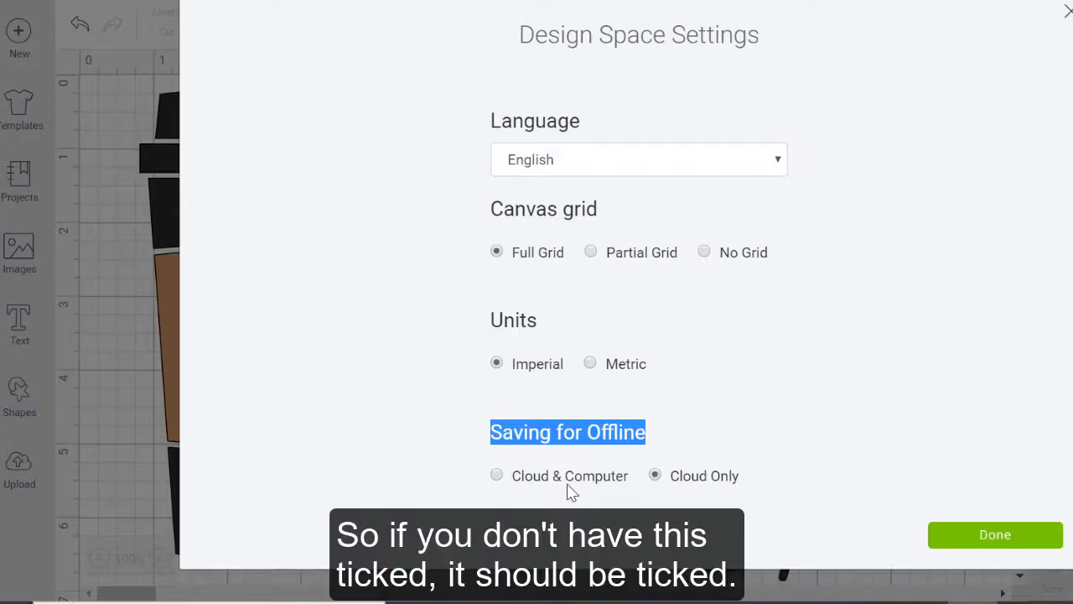
{"action": "left_click", "coordinate": [497, 476]}
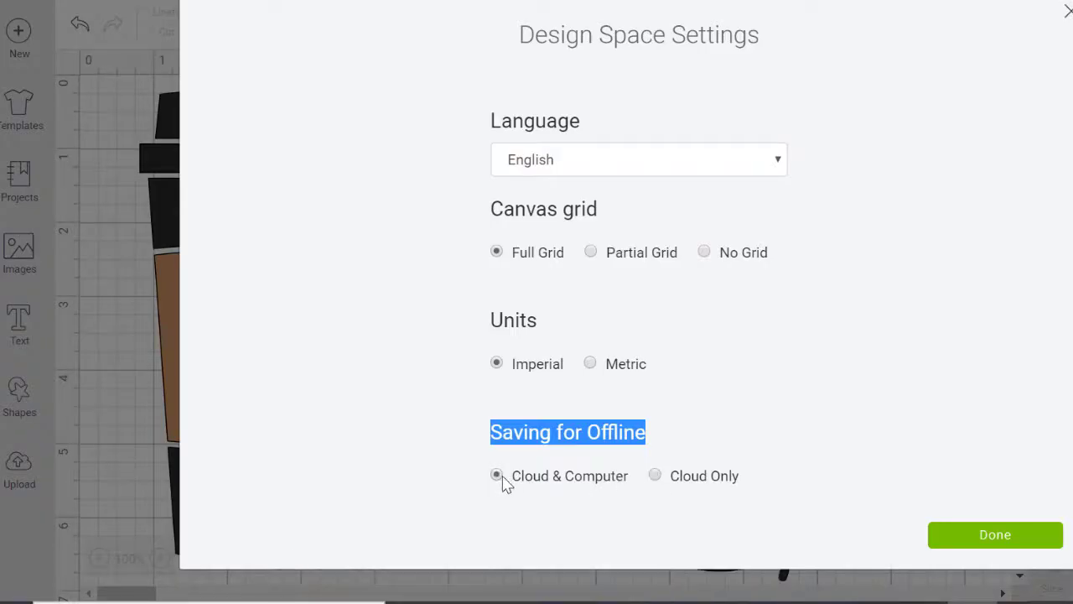
{"action": "left_click", "coordinate": [978, 545]}
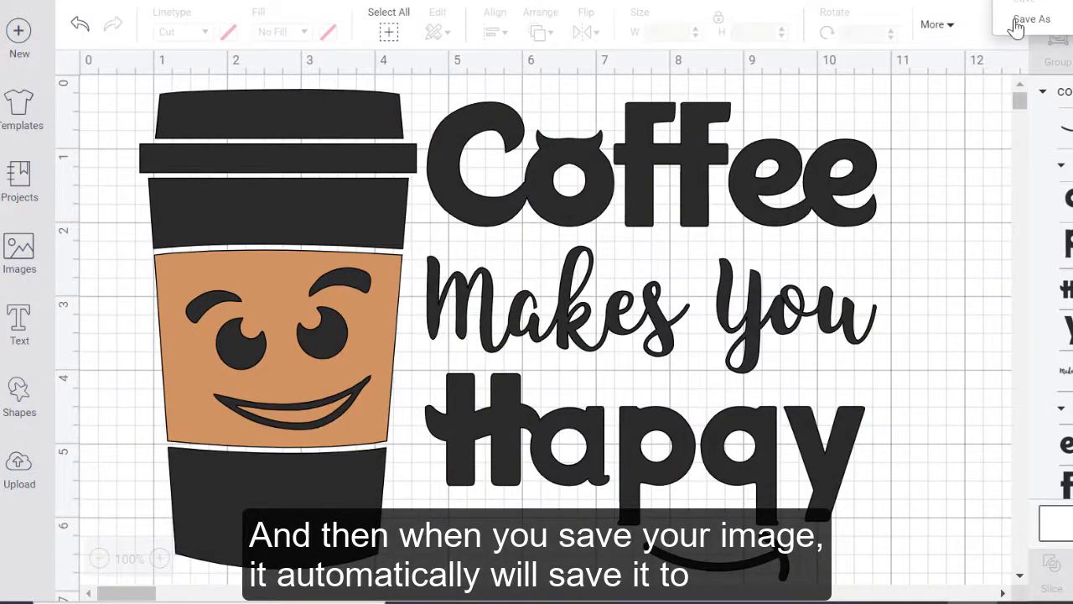
{"action": "left_click", "coordinate": [1030, 19]}
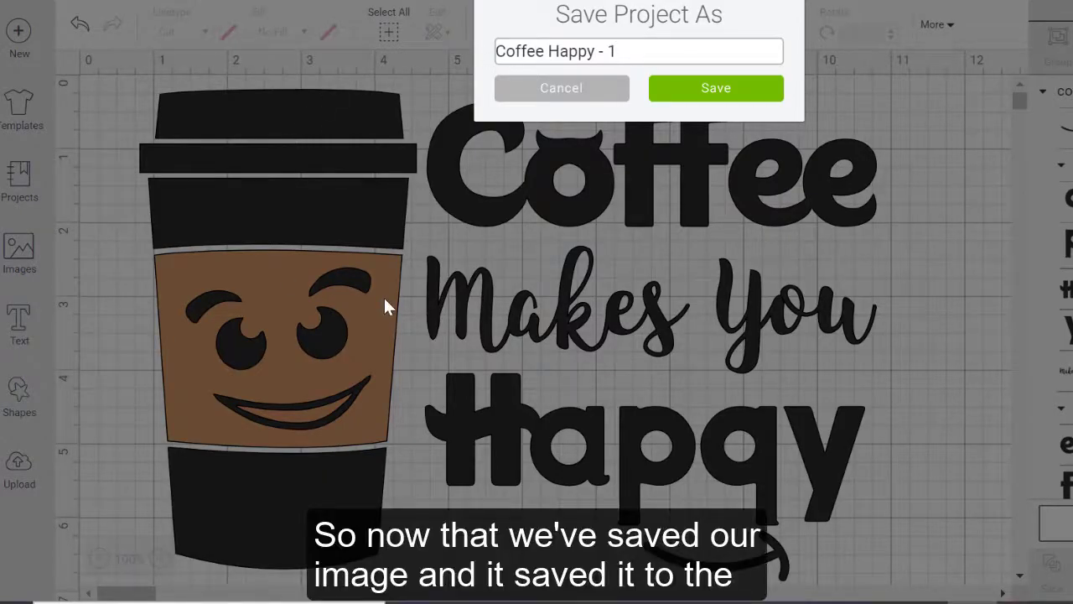
{"action": "left_click", "coordinate": [573, 90]}
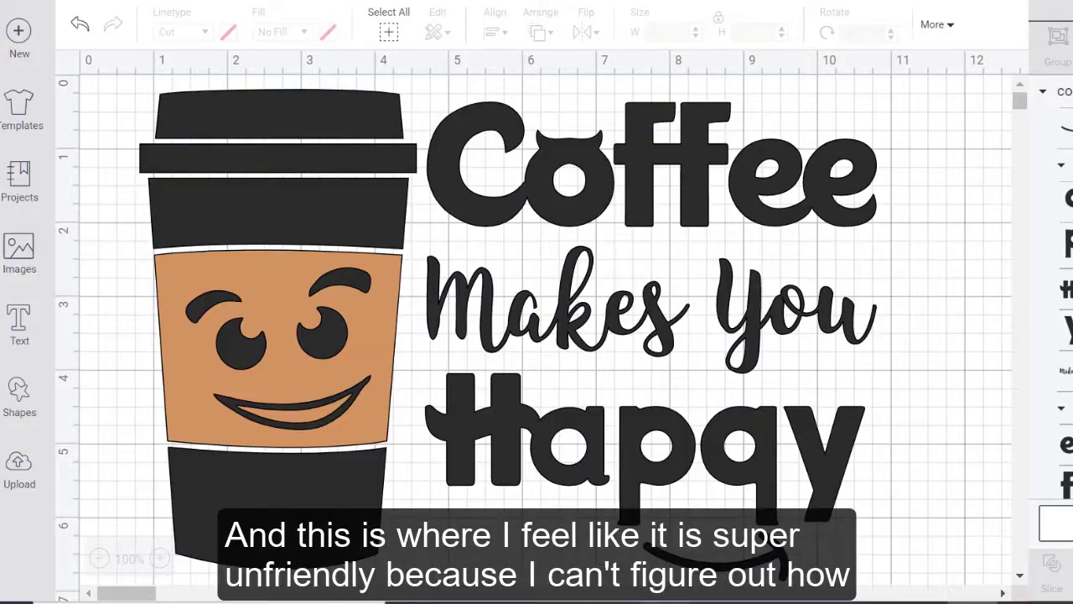
{"action": "mouse_move", "coordinate": [664, 602]}
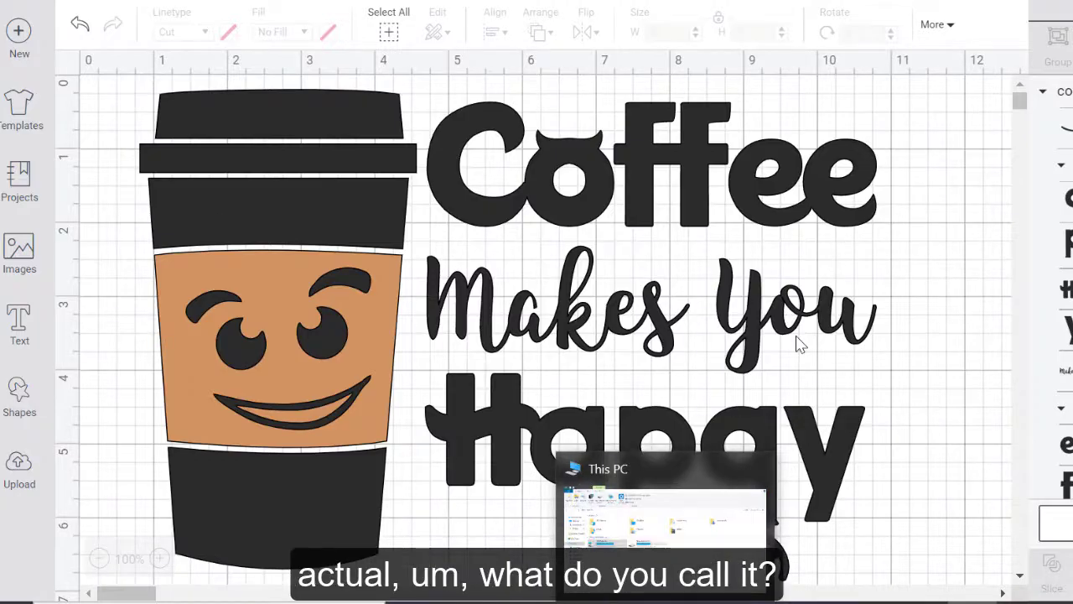
Browse This PC > C: > Users > home folder > .cricut-design-space > LocalData into the numbered account folder
{"action": "left_click", "coordinate": [663, 545]}
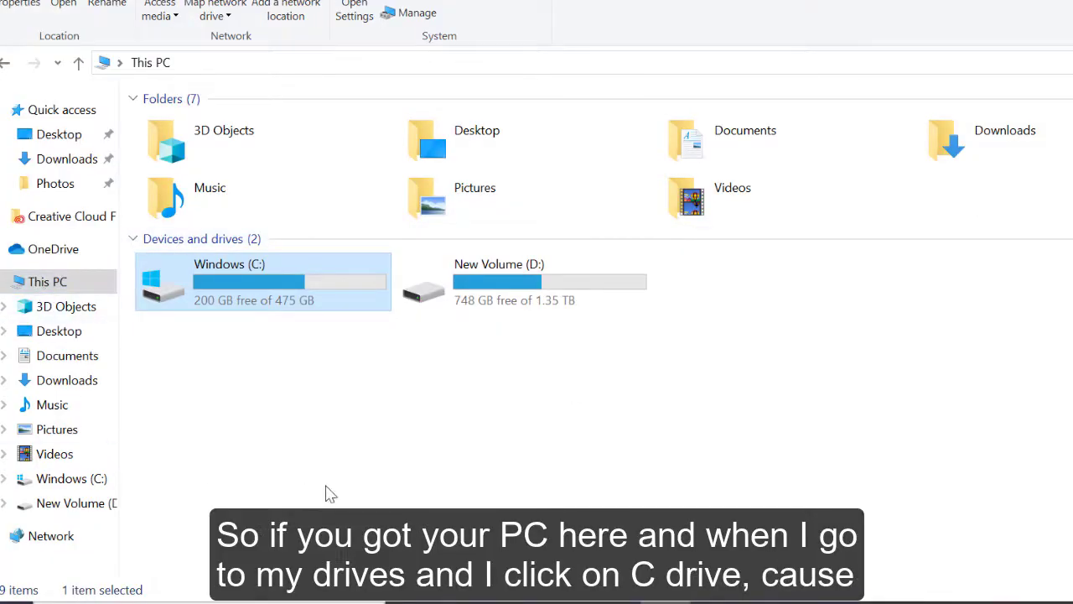
{"action": "double_click", "coordinate": [244, 284]}
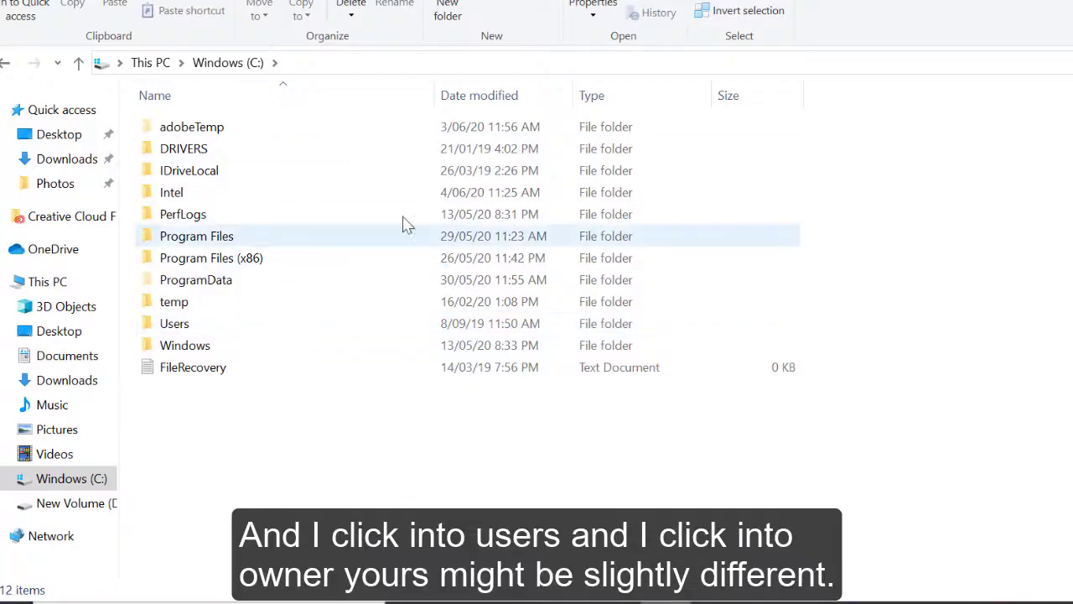
{"action": "double_click", "coordinate": [191, 331]}
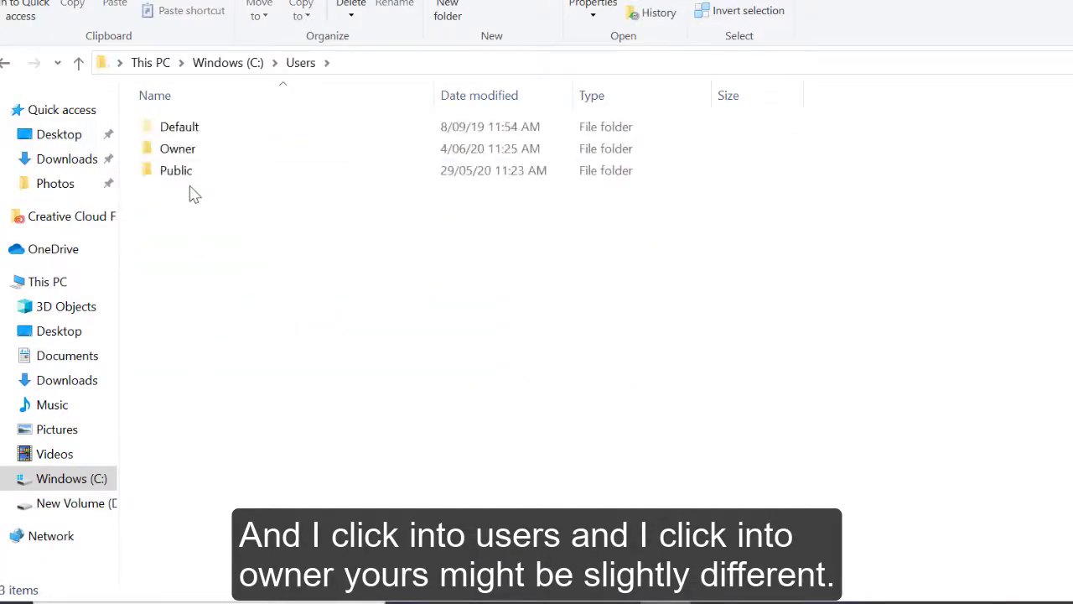
{"action": "double_click", "coordinate": [206, 159]}
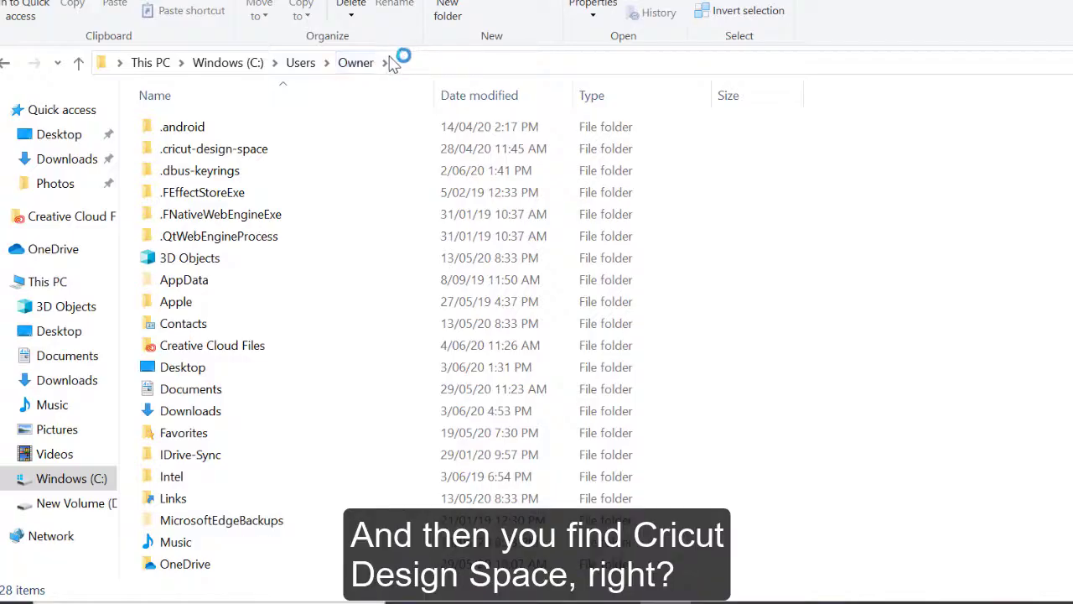
{"action": "double_click", "coordinate": [295, 156]}
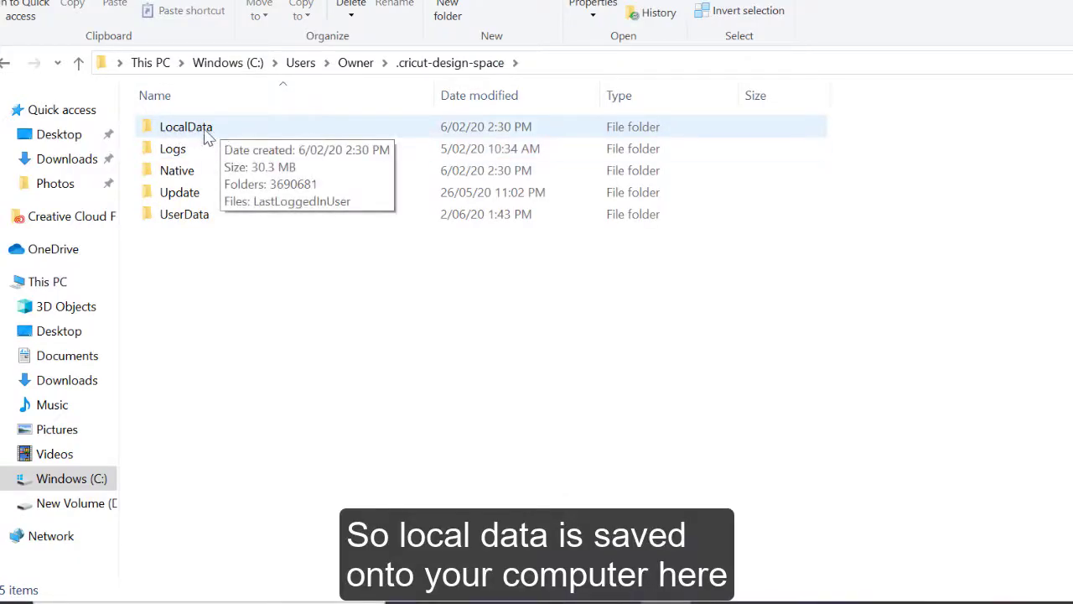
{"action": "left_click", "coordinate": [225, 135]}
{"action": "double_click", "coordinate": [227, 134]}
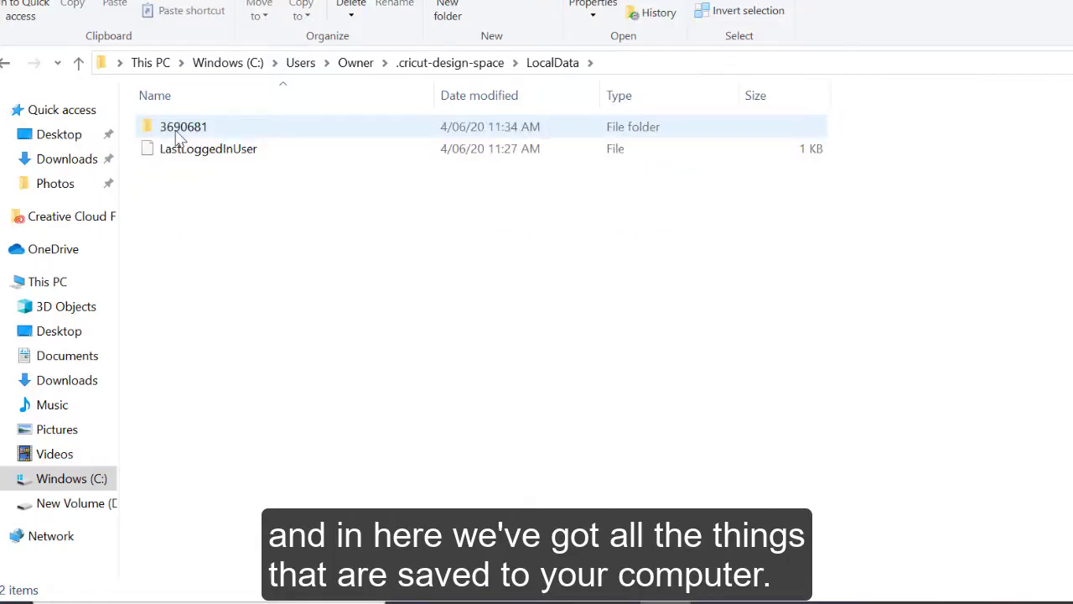
{"action": "double_click", "coordinate": [288, 134]}
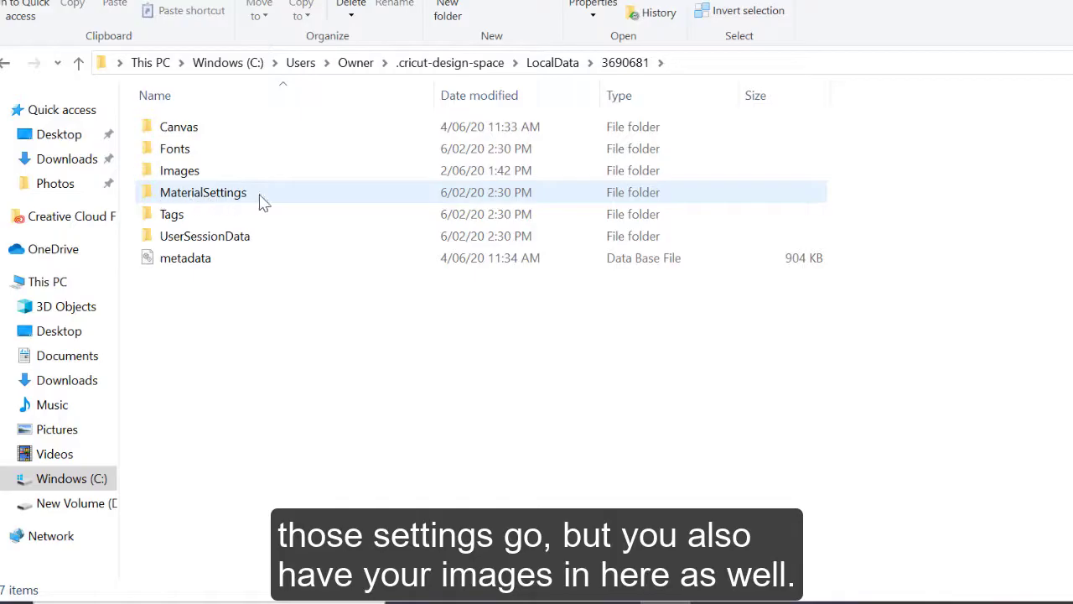
{"action": "mouse_move", "coordinate": [269, 198]}
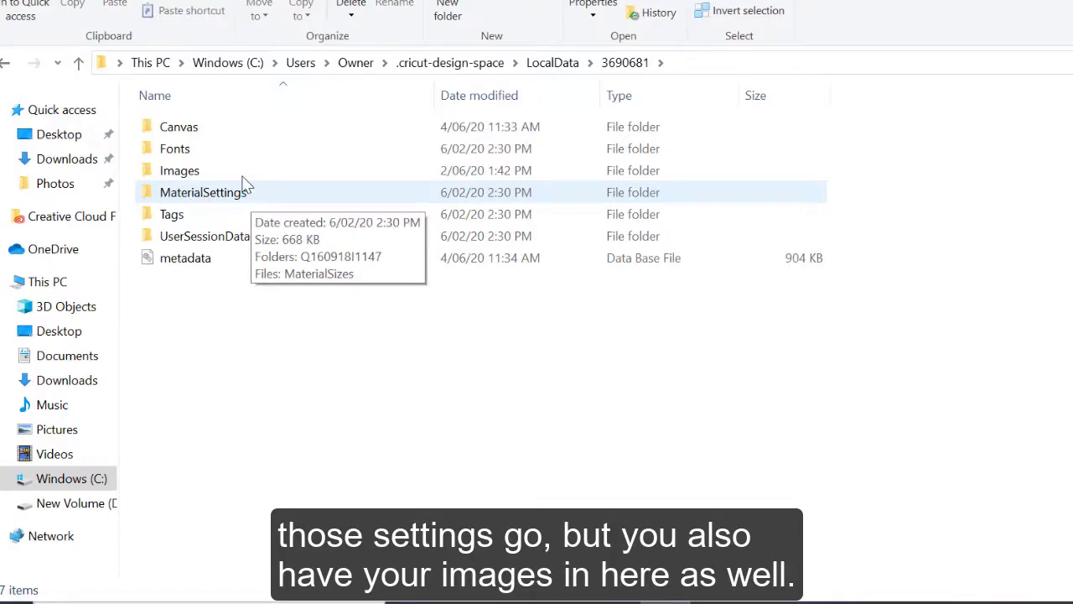
Open the Images folder and scroll through its numbered saved-image folders
{"action": "double_click", "coordinate": [179, 183]}
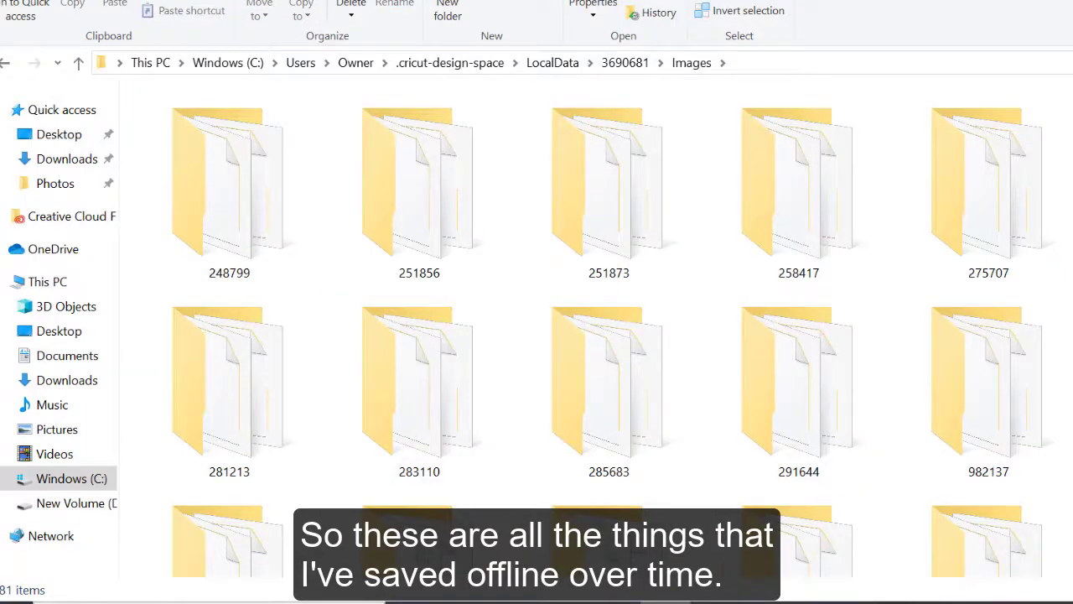
{"action": "scroll", "coordinate": [613, 322], "scroll_direction": "down", "scroll_amount": 10}
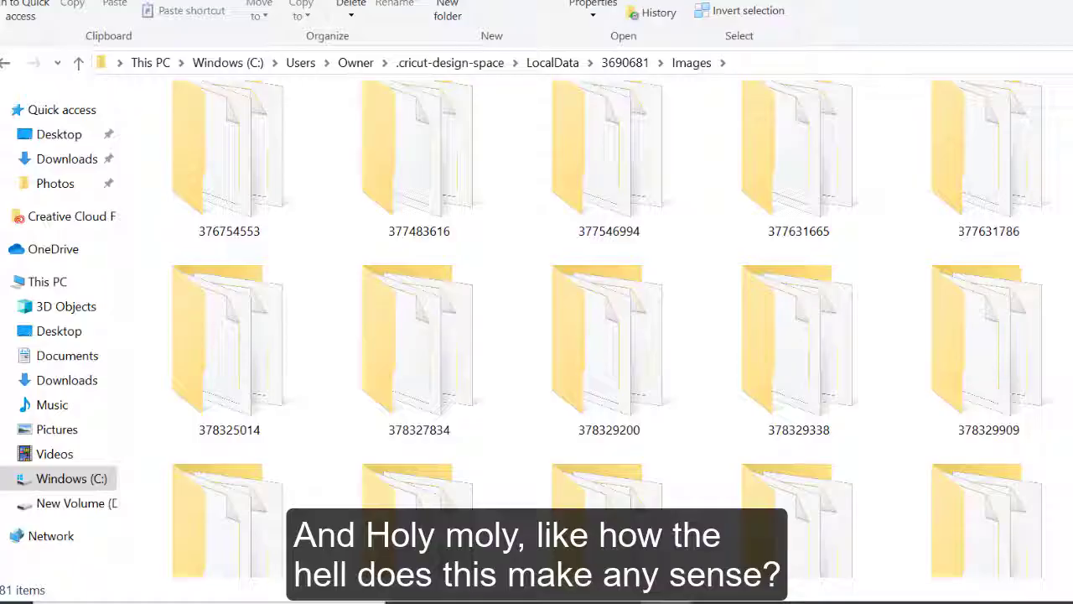
{"action": "scroll", "coordinate": [612, 329], "scroll_direction": "down", "scroll_amount": 5}
{"action": "scroll", "coordinate": [612, 329], "scroll_direction": "up", "scroll_amount": 10}
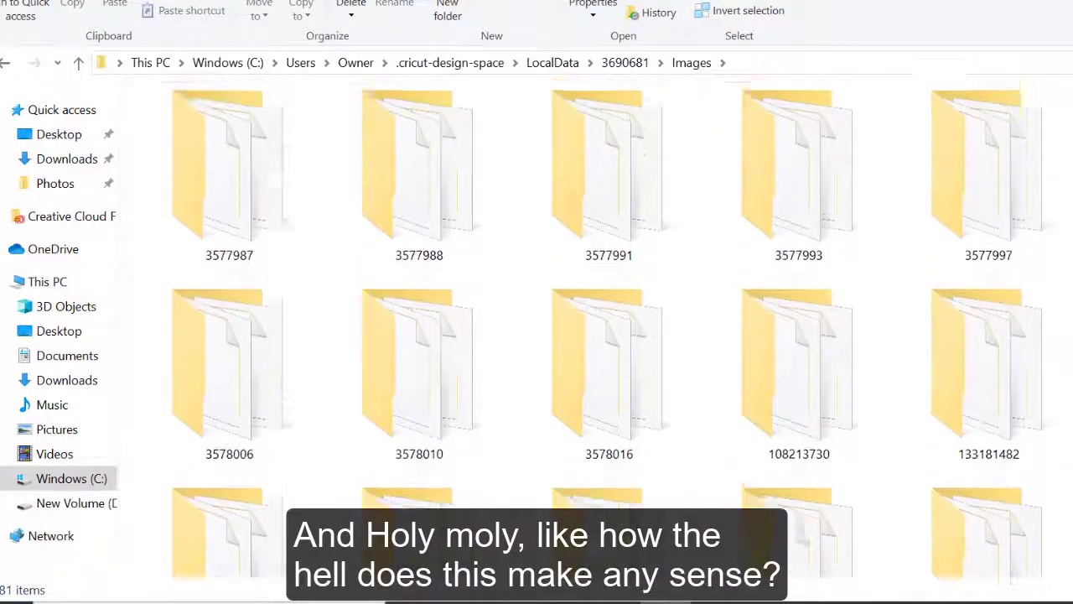
{"action": "scroll", "coordinate": [612, 328], "scroll_direction": "up", "scroll_amount": 3}
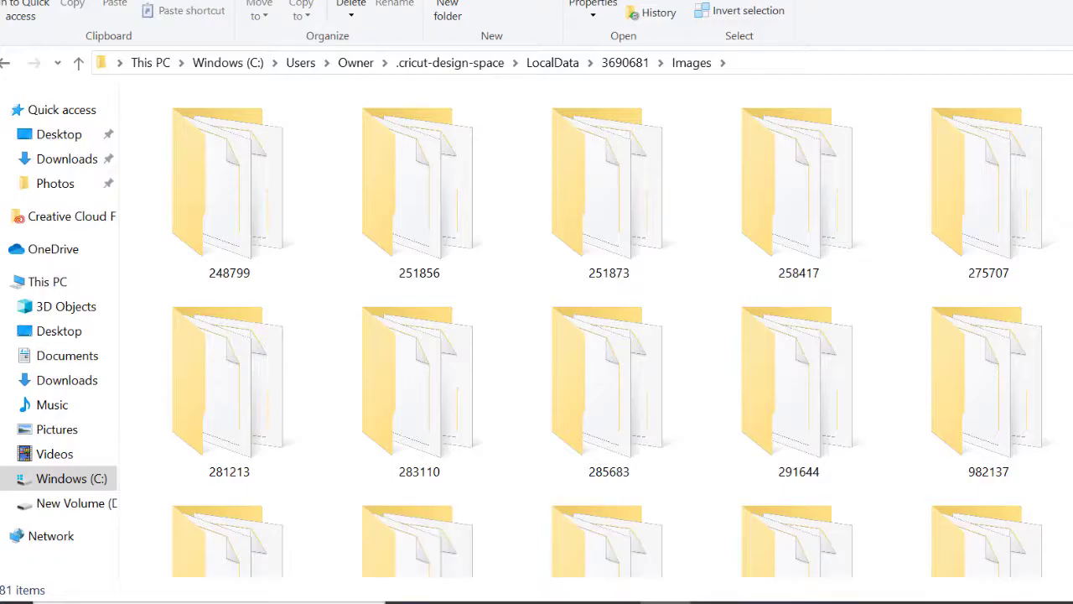
{"action": "scroll", "coordinate": [612, 328], "scroll_direction": "down", "scroll_amount": 10}
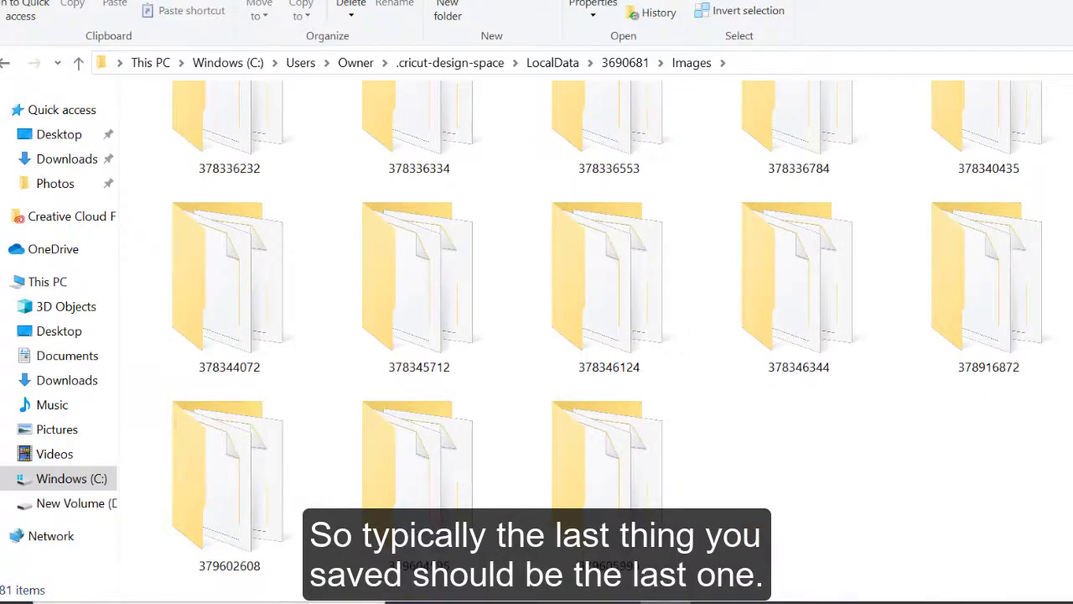
Check saved image folders for the design, showing one with Extra large icons
{"action": "double_click", "coordinate": [590, 496]}
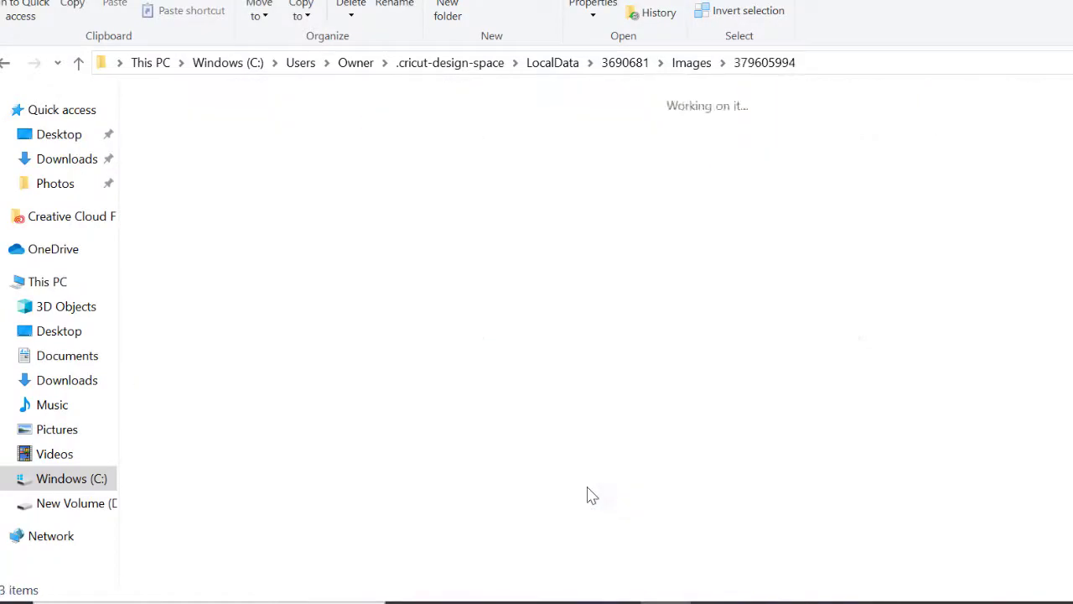
{"action": "left_click", "coordinate": [691, 63]}
{"action": "double_click", "coordinate": [440, 490]}
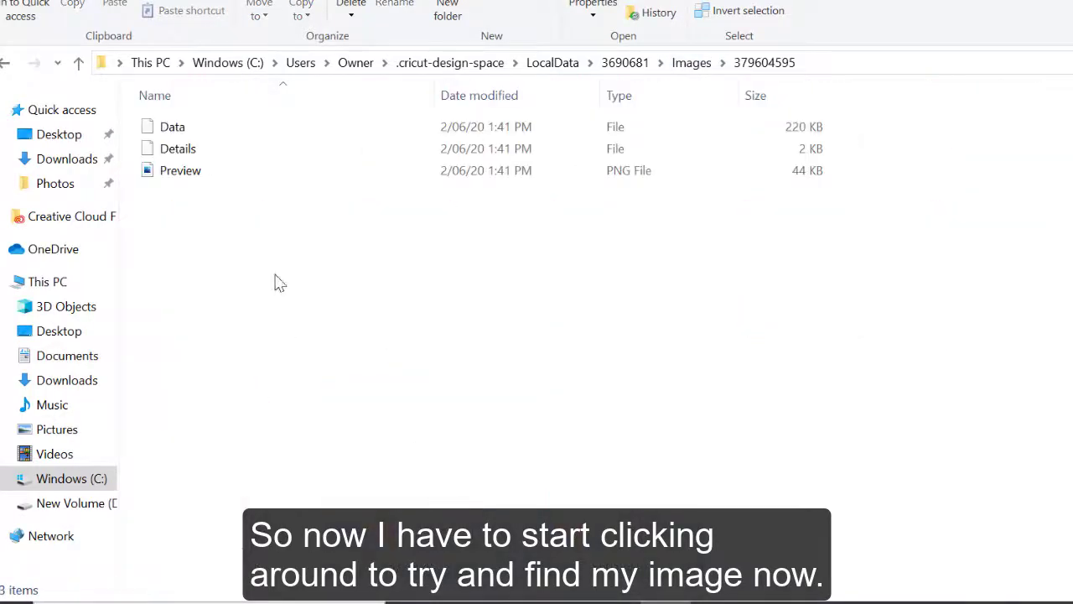
{"action": "right_click", "coordinate": [290, 505]}
{"action": "mouse_move", "coordinate": [402, 250]}
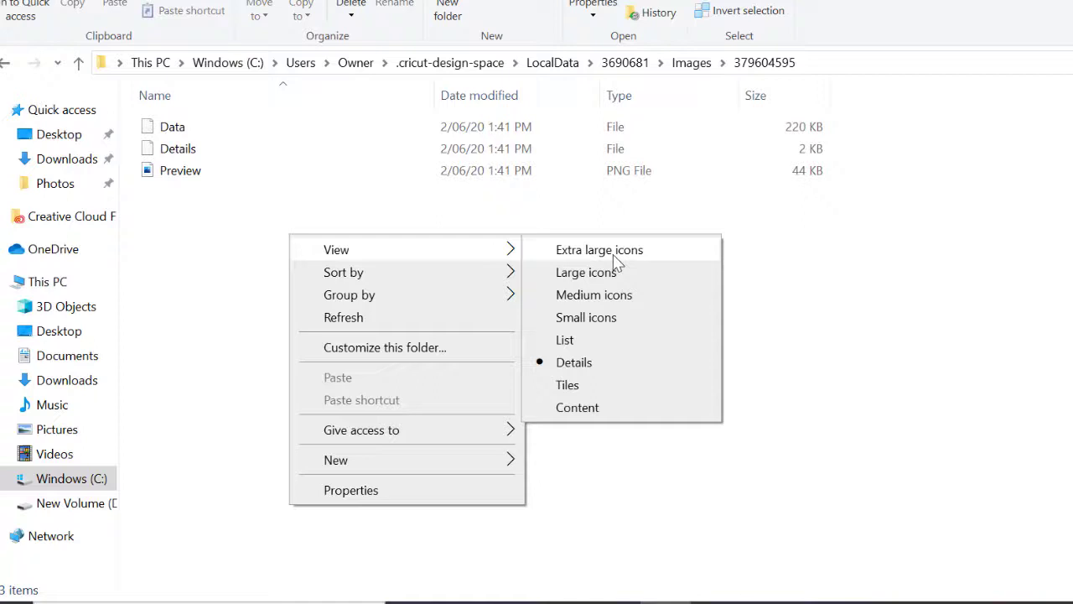
{"action": "left_click", "coordinate": [614, 255]}
Open image folder 379602608 and display its files as Extra large icons
{"action": "left_click", "coordinate": [722, 63]}
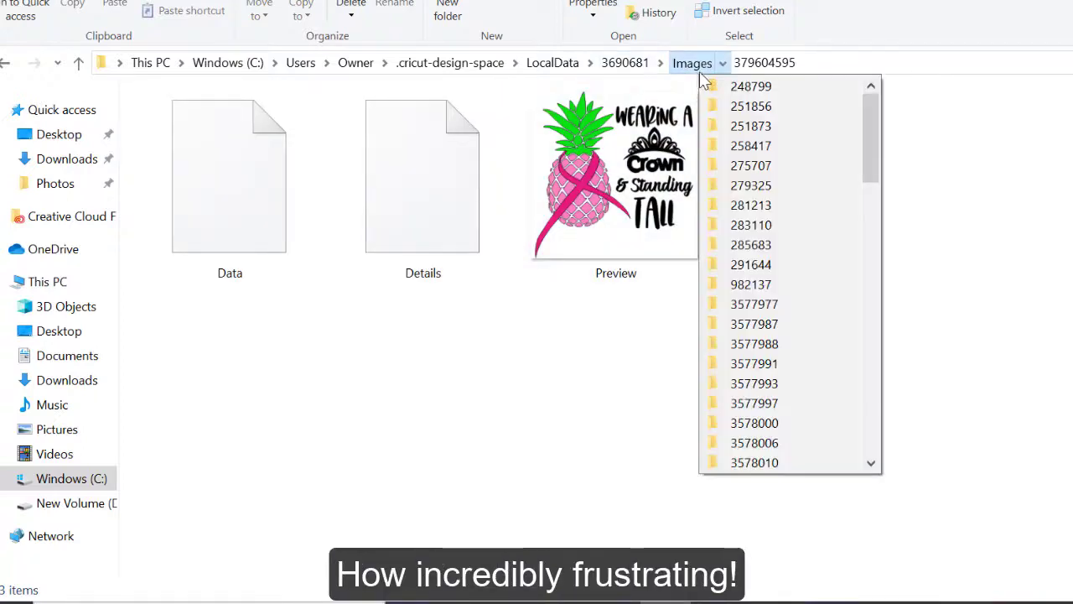
{"action": "left_click", "coordinate": [702, 74]}
{"action": "double_click", "coordinate": [266, 506]}
{"action": "right_click", "coordinate": [474, 394]}
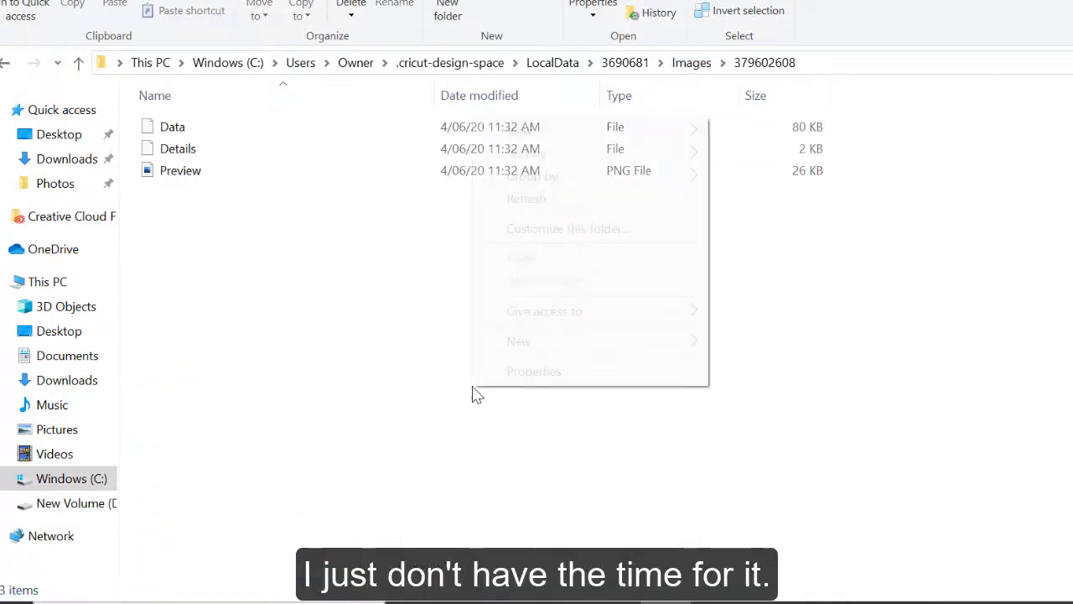
{"action": "mouse_move", "coordinate": [565, 133]}
{"action": "left_click", "coordinate": [772, 135]}
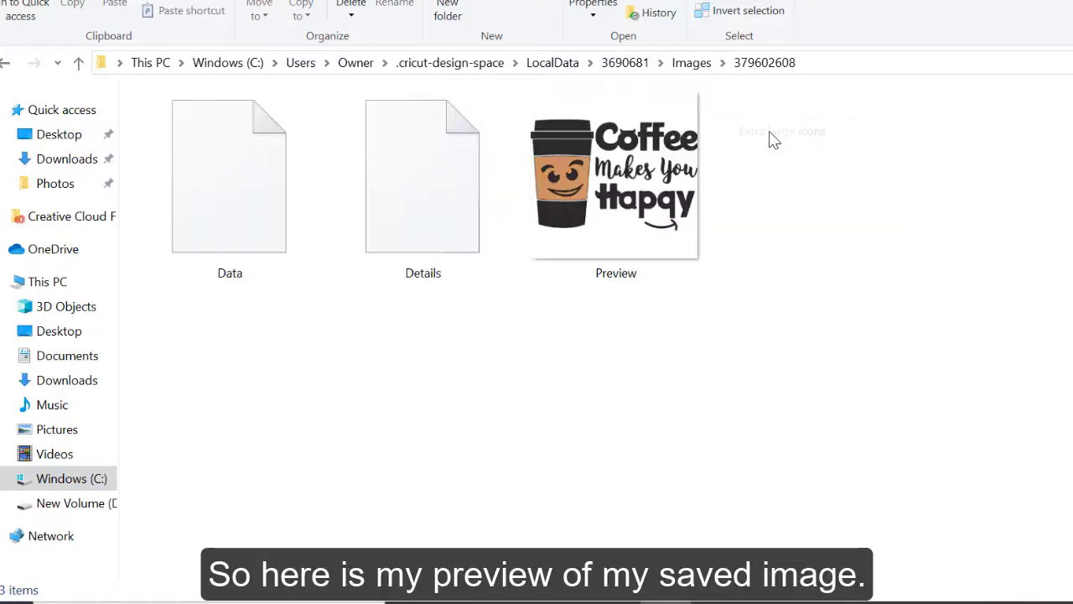
View the coffee-cup Preview image full size, close it, and return to Cricut Design Space
{"action": "left_click", "coordinate": [693, 282]}
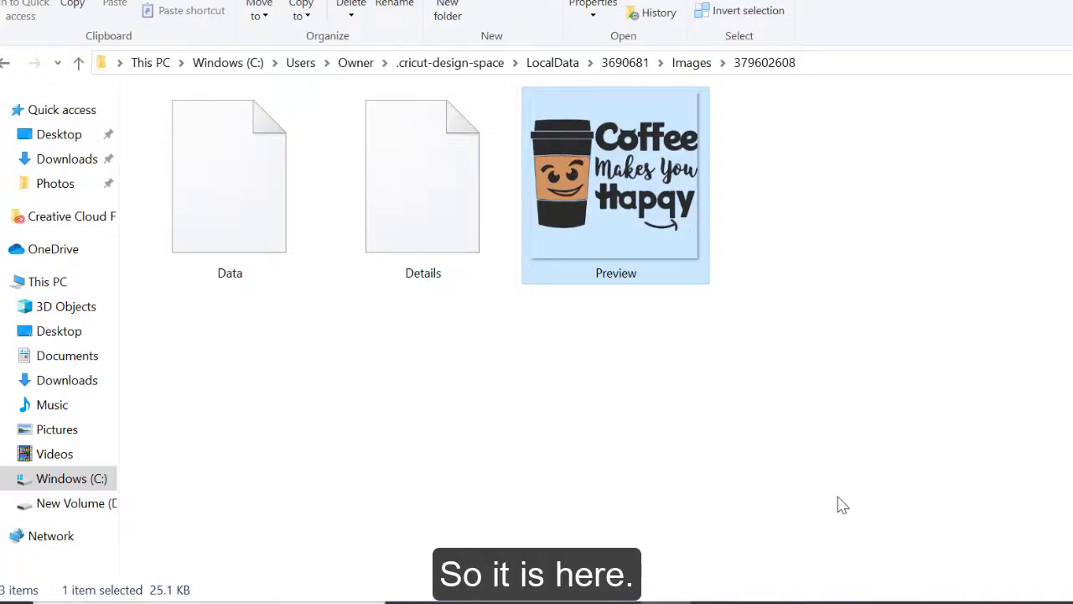
{"action": "double_click", "coordinate": [597, 199]}
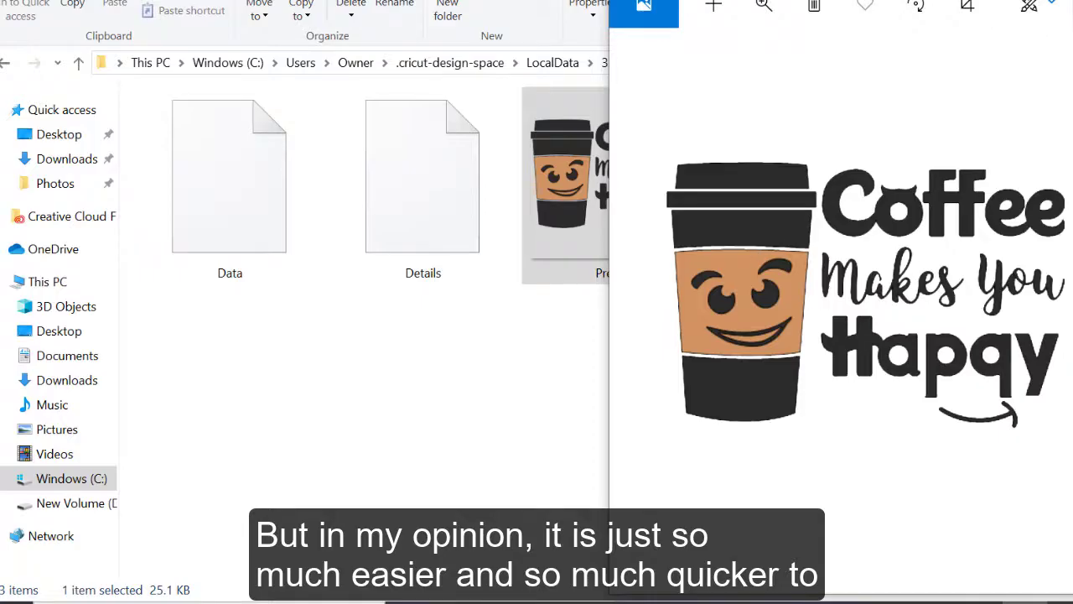
{"action": "left_click", "coordinate": [1059, 4]}
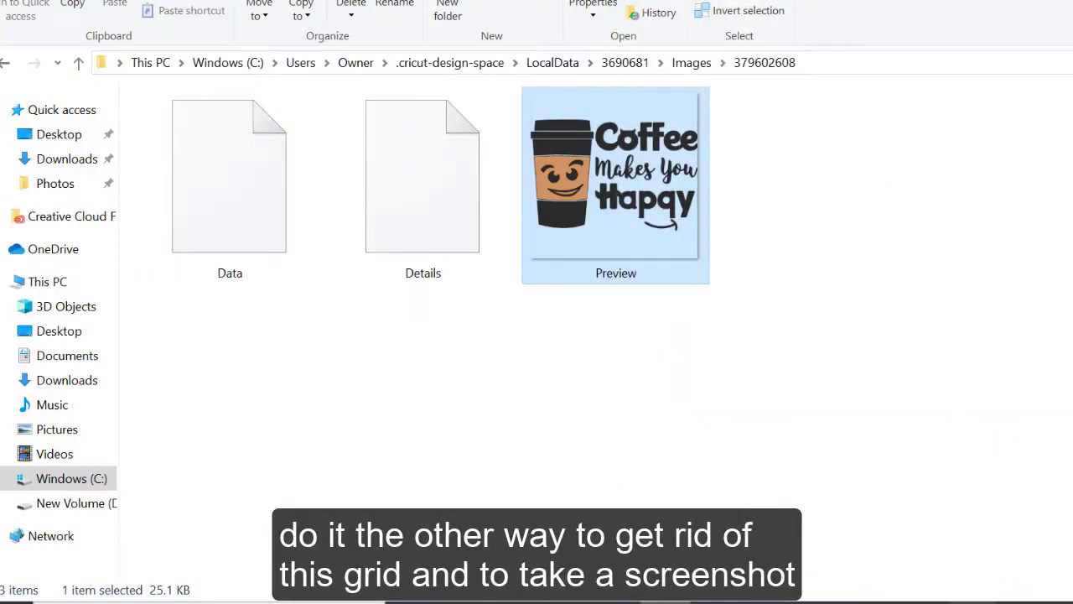
{"action": "left_click", "coordinate": [965, 545]}
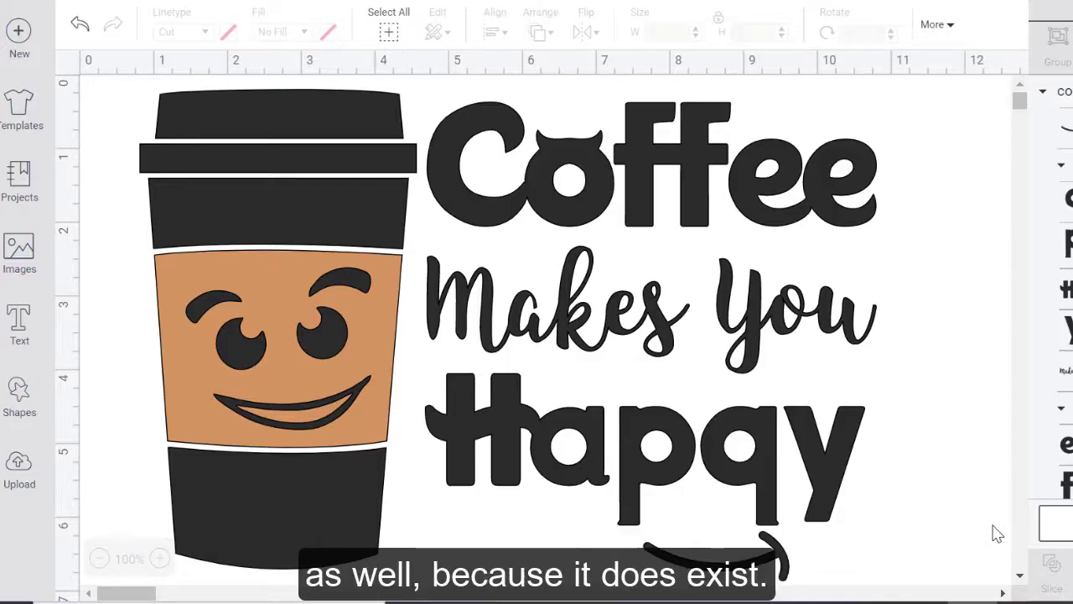
Scale the coffee design to 7.819 × 5.209 inches, nudge it down, and deselect it
{"action": "left_click", "coordinate": [815, 447]}
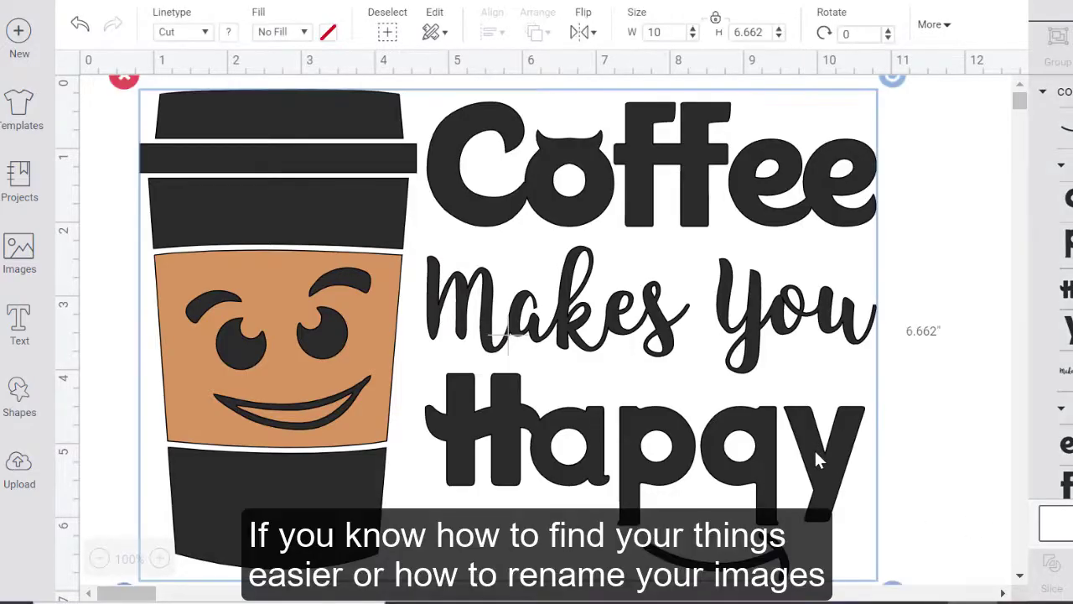
{"action": "scroll", "coordinate": [786, 491], "scroll_direction": "down", "scroll_amount": 3}
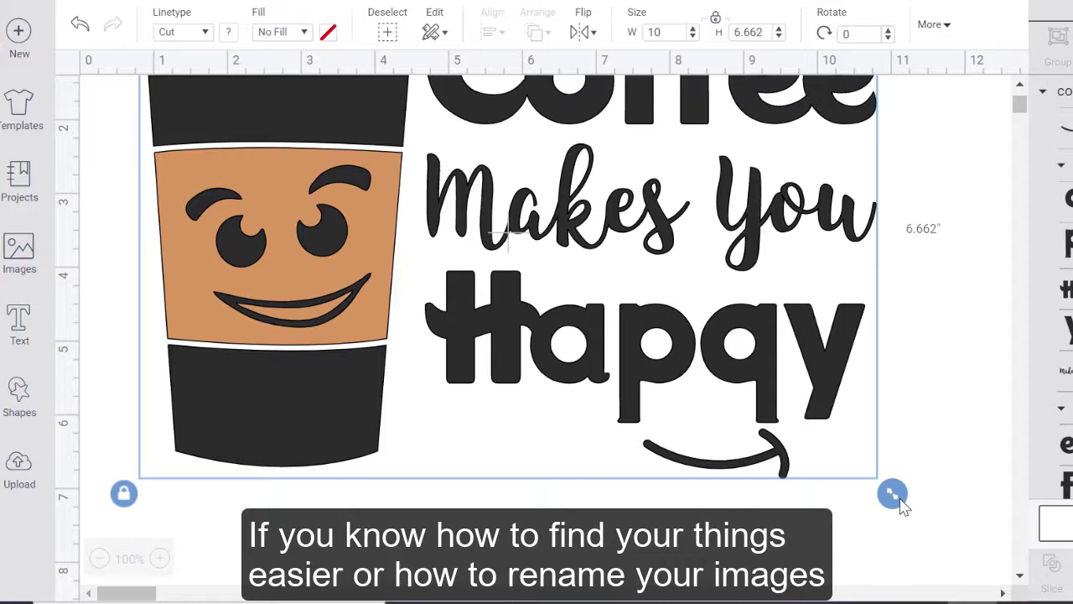
{"action": "left_click_drag", "start_coordinate": [890, 495], "coordinate": [736, 419]}
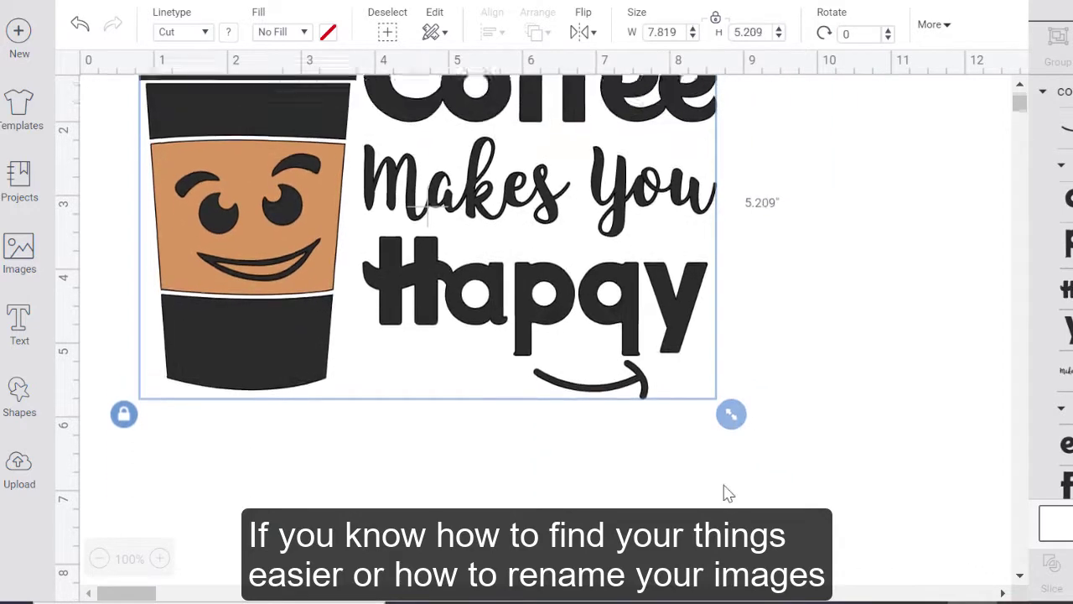
{"action": "left_click_drag", "start_coordinate": [405, 346], "coordinate": [410, 395]}
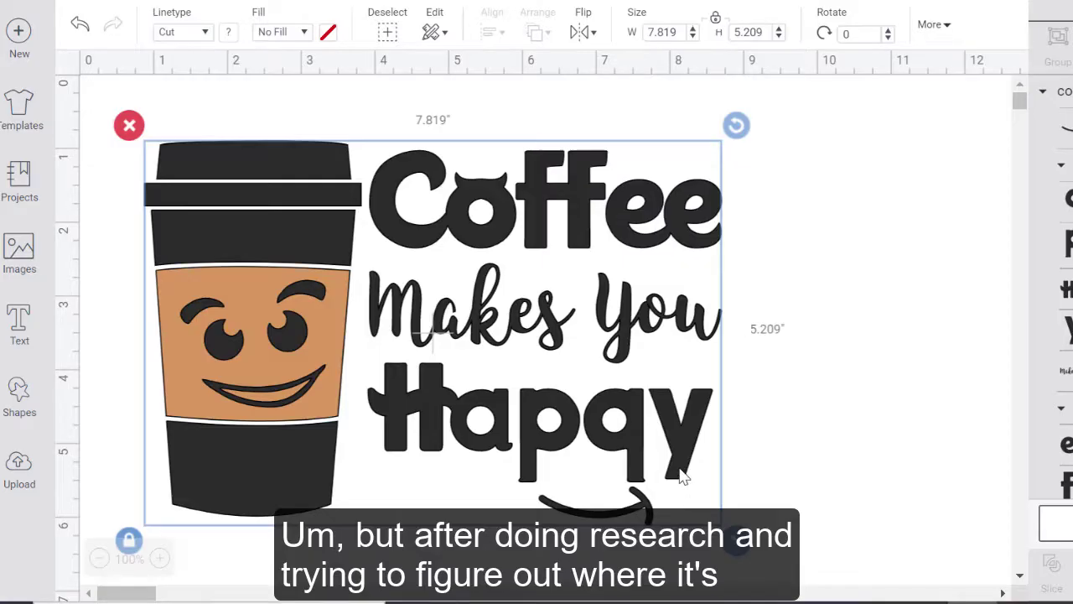
{"action": "left_click", "coordinate": [847, 426]}
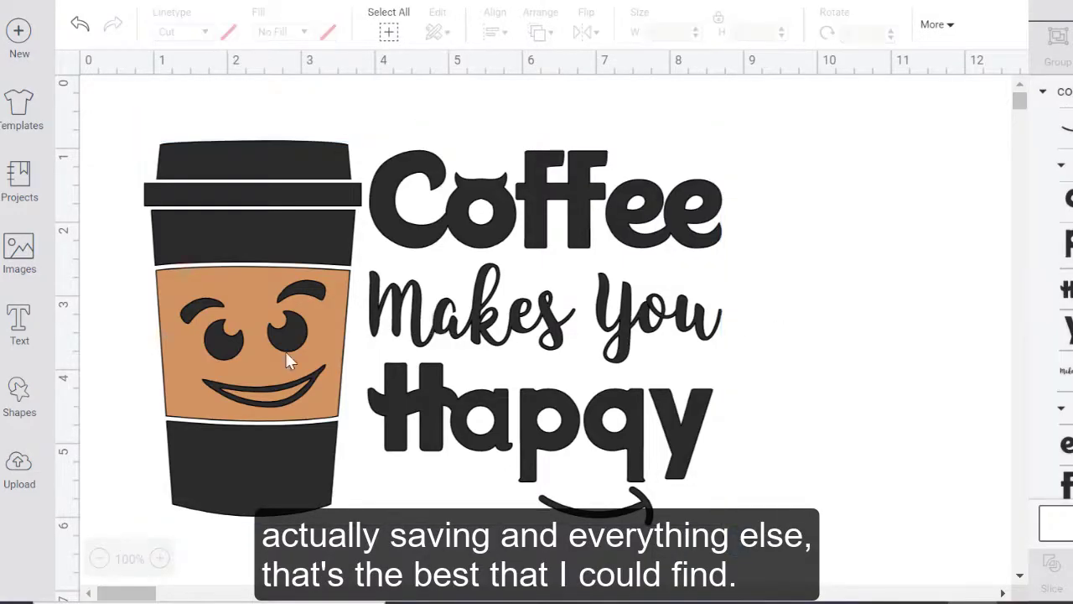